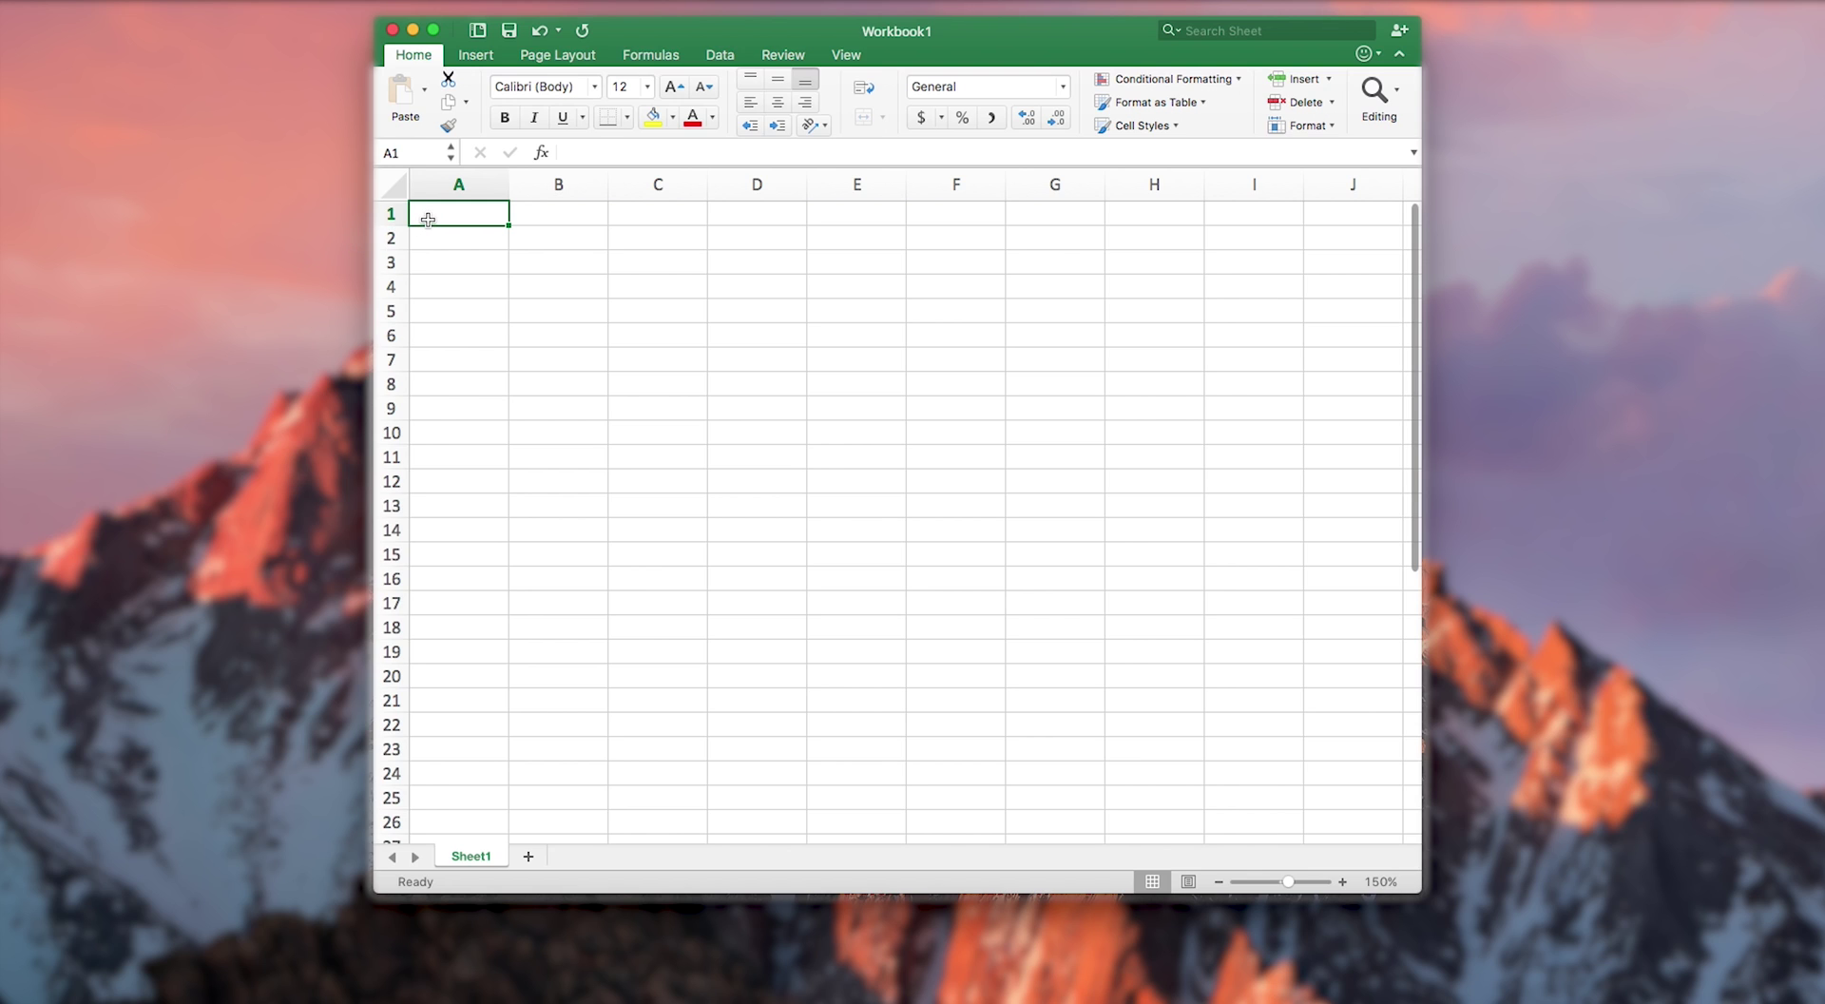
- Enter the headings First Name in A1, Last Name in B1 and Number in C1
type("First Name")
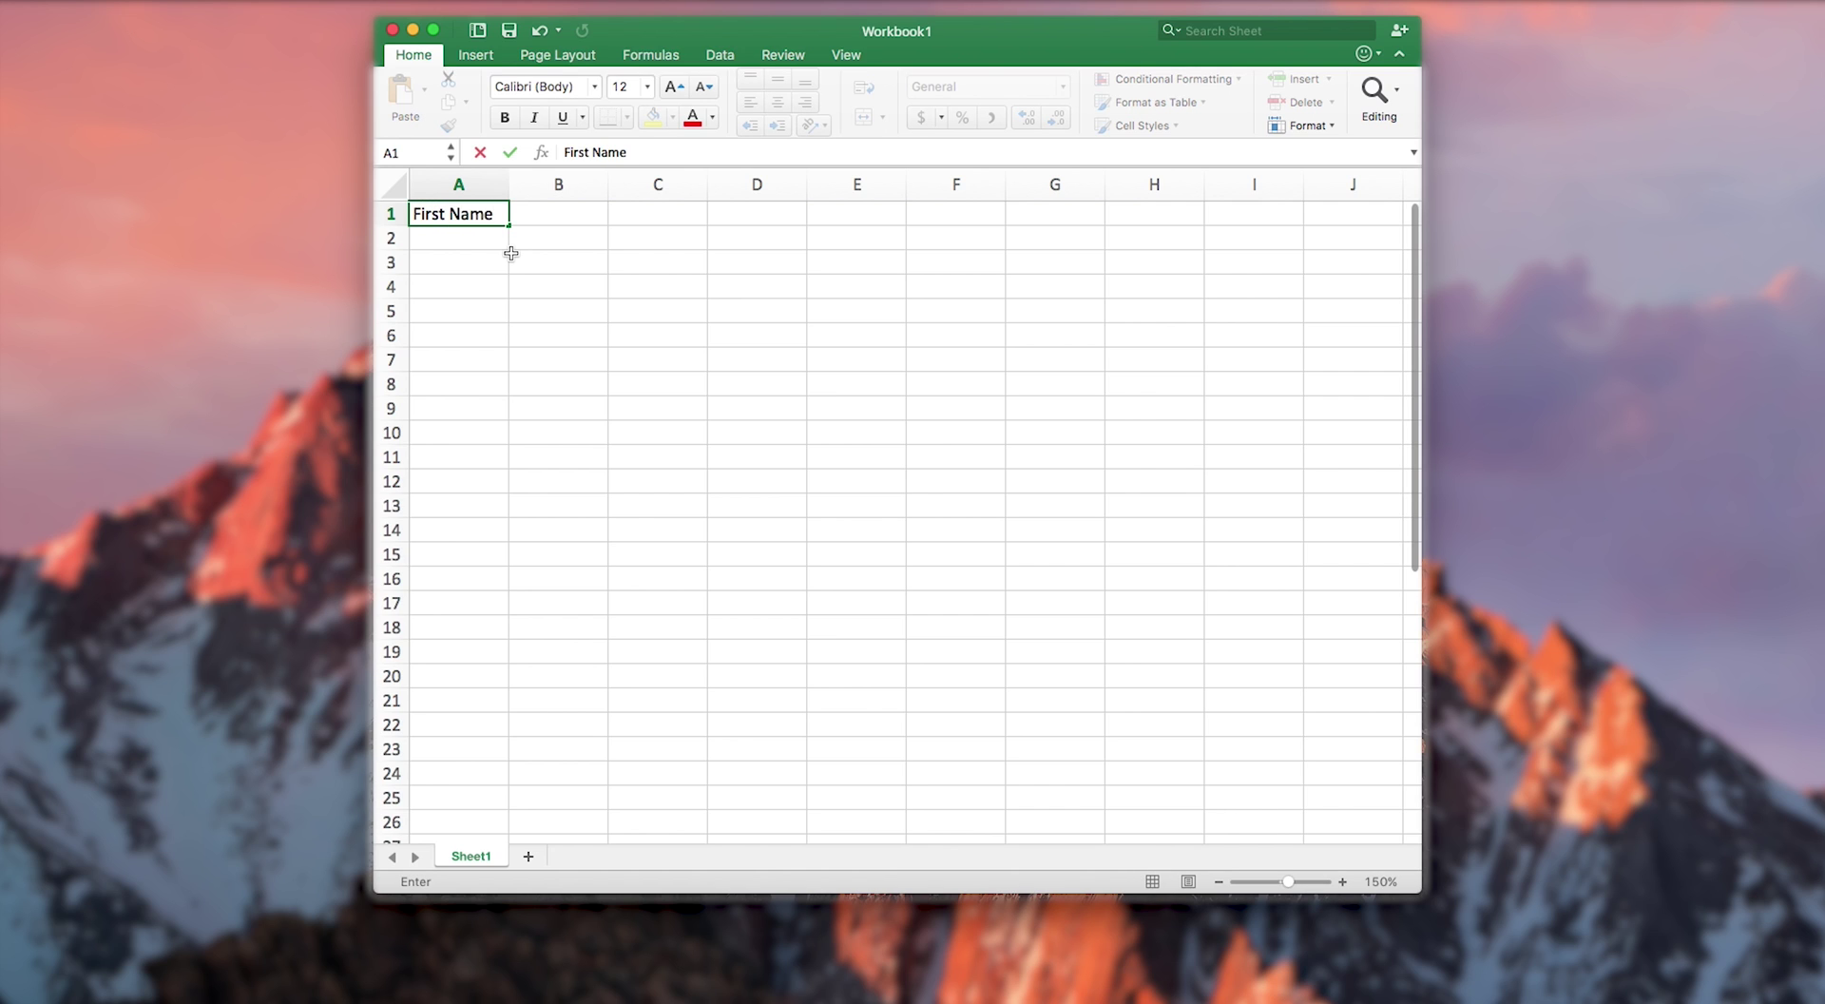
left_click(550, 215)
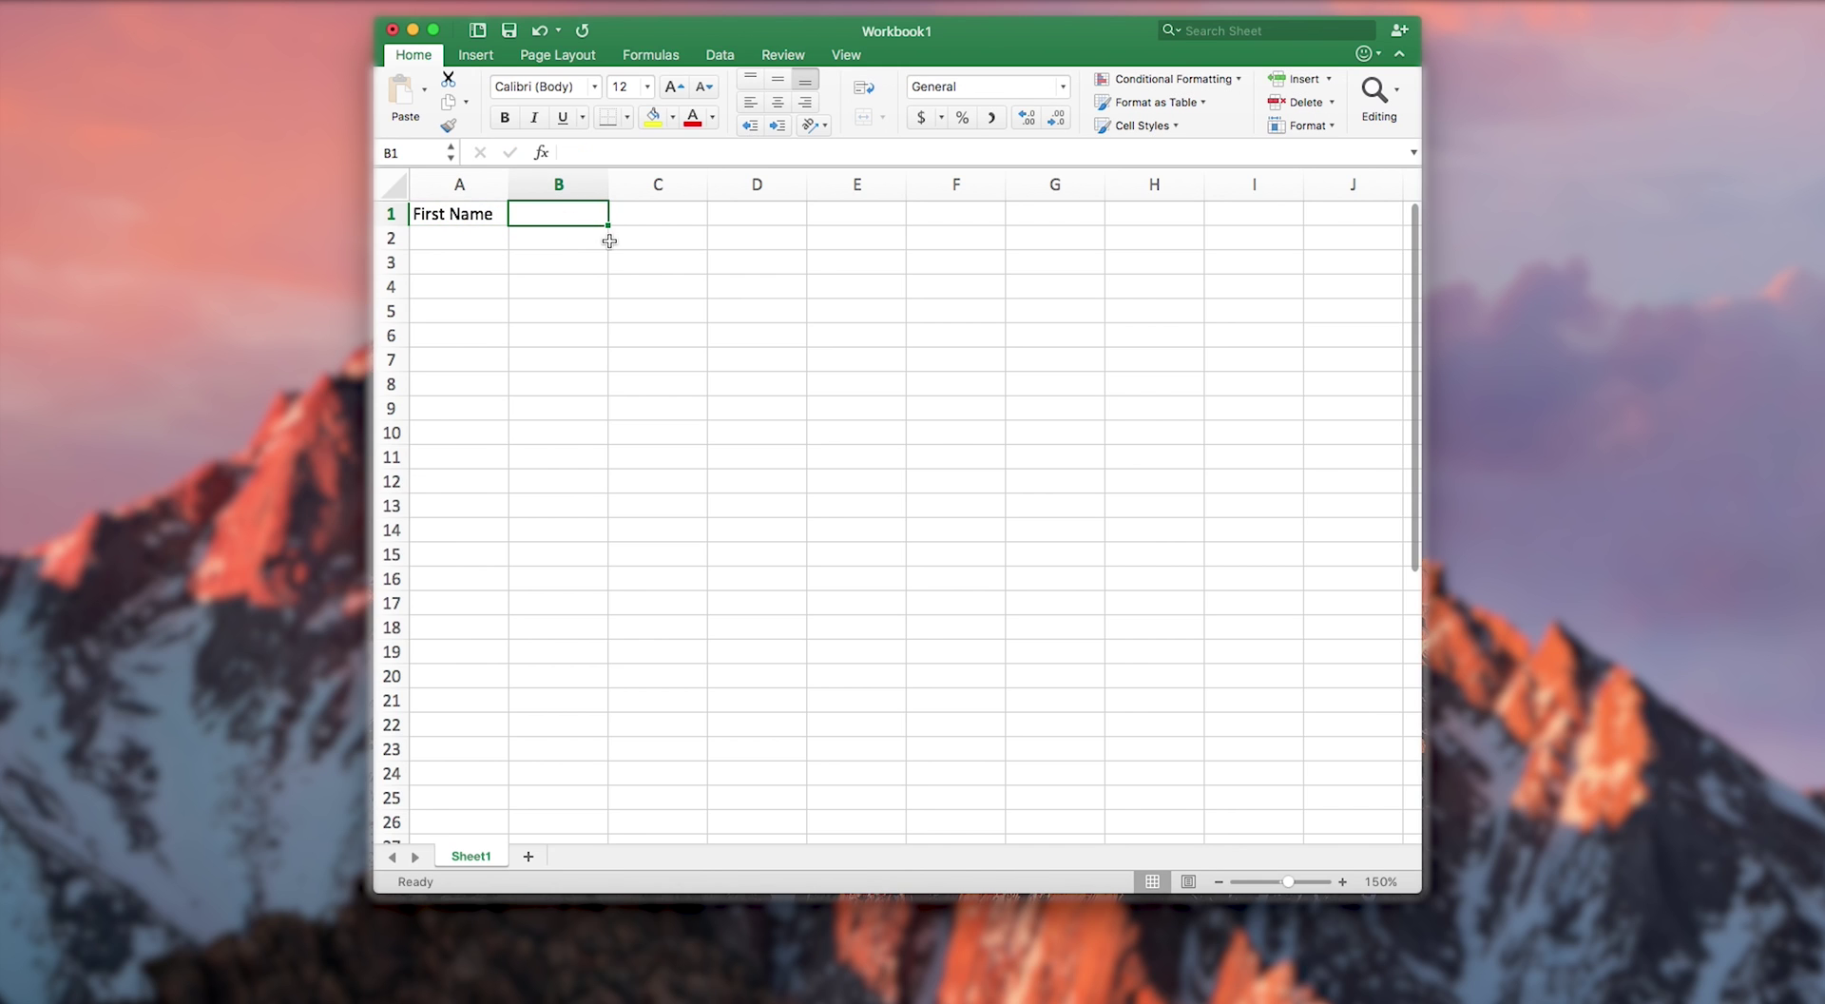
type("Last Name")
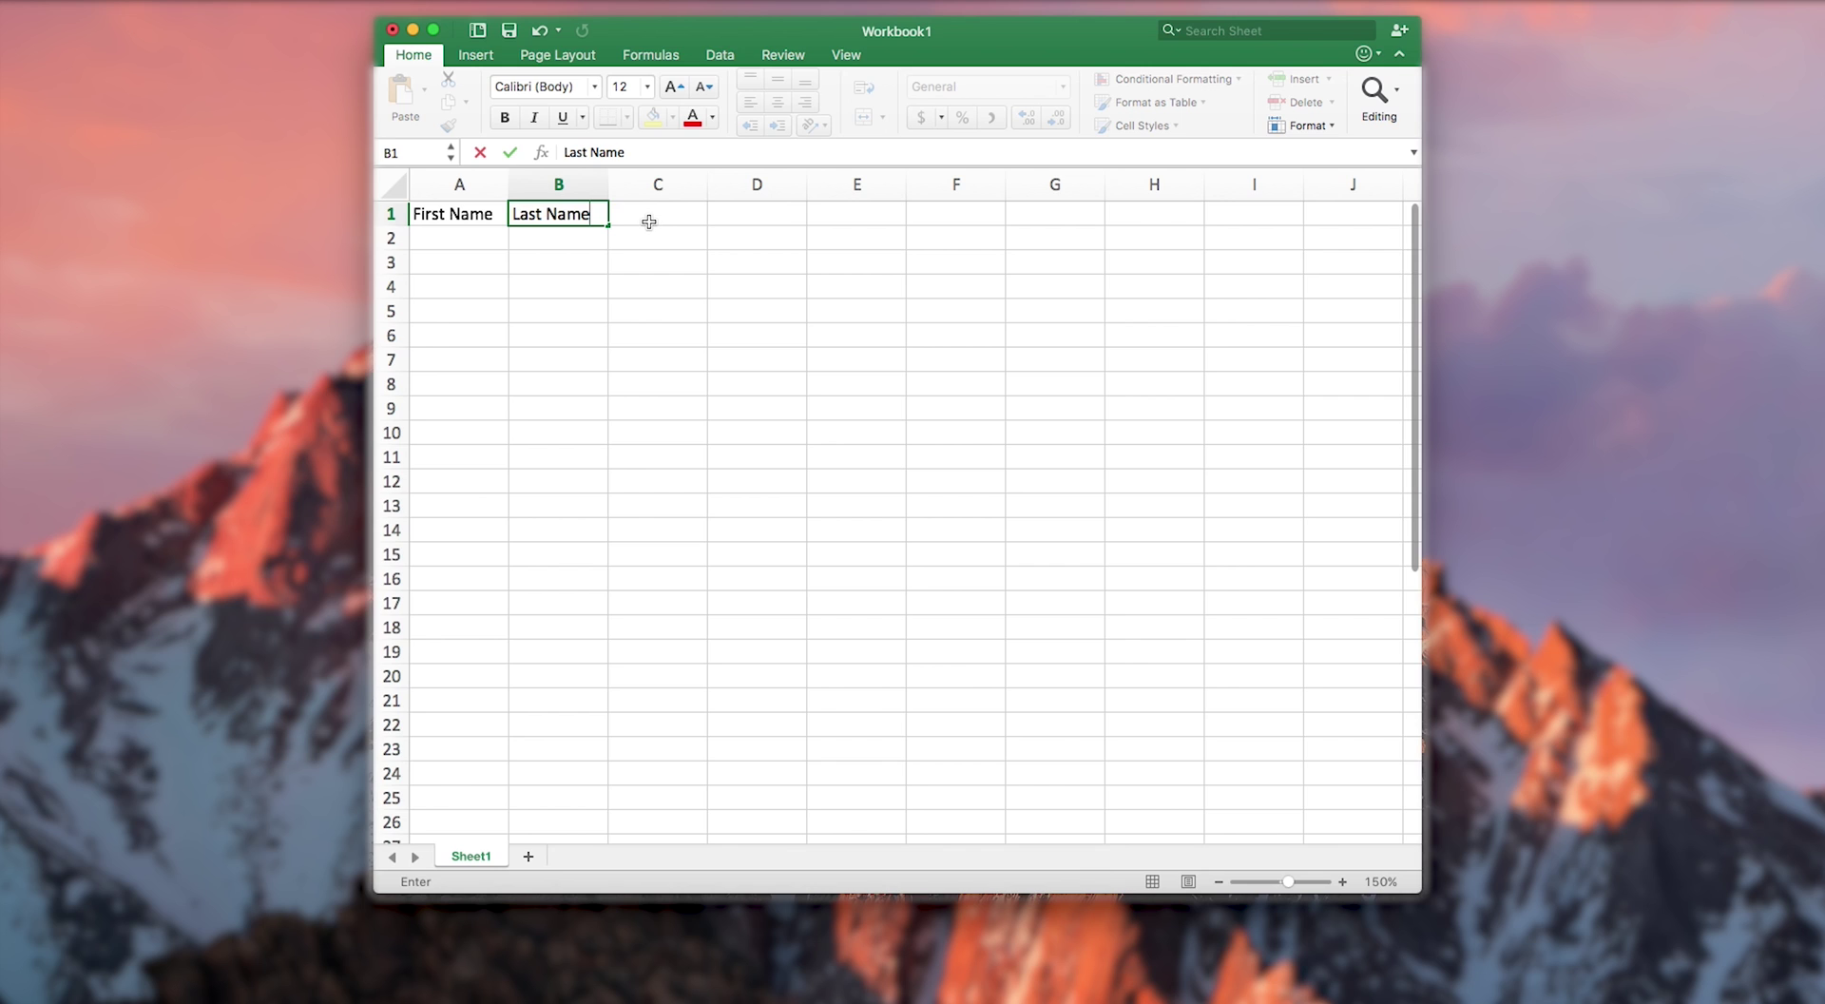
left_click(648, 216)
type("Number")
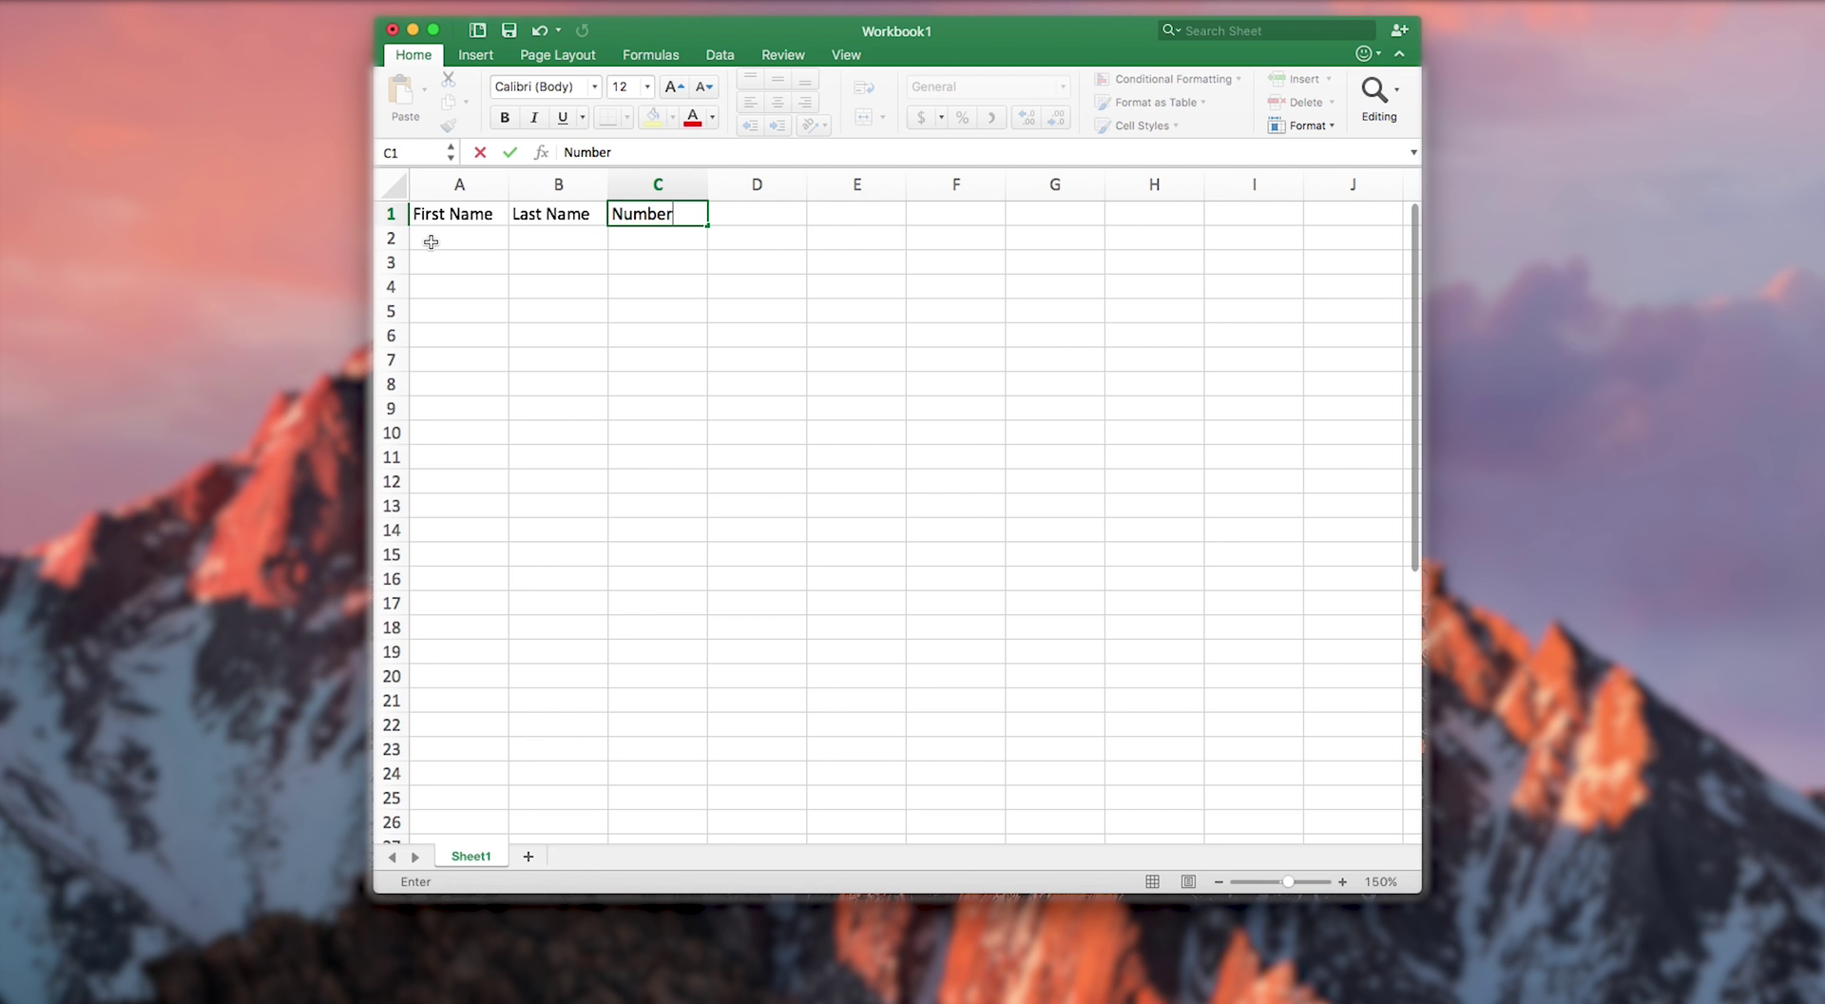
- Enter the first two contacts' first names, last names and mobile numbers in rows 2–3
left_click(431, 241)
key("Tab")
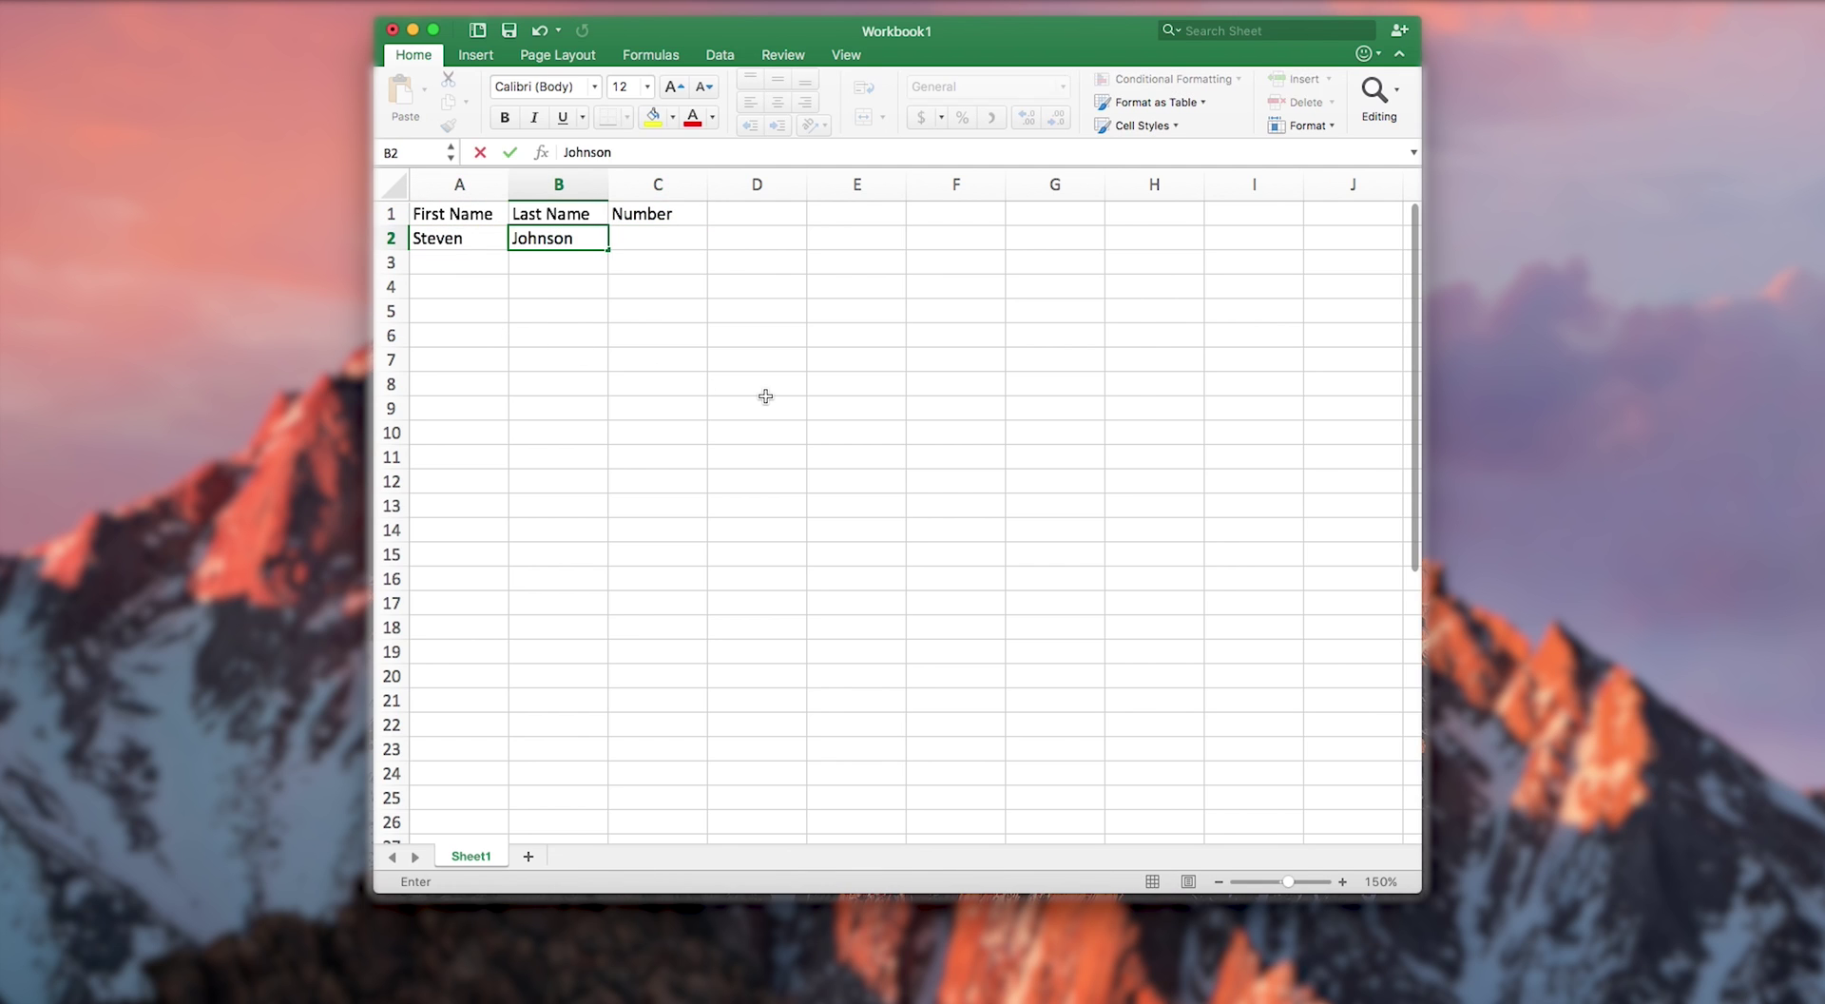
key("Tab")
type("0400111222")
left_click(455, 268)
key("Tab")
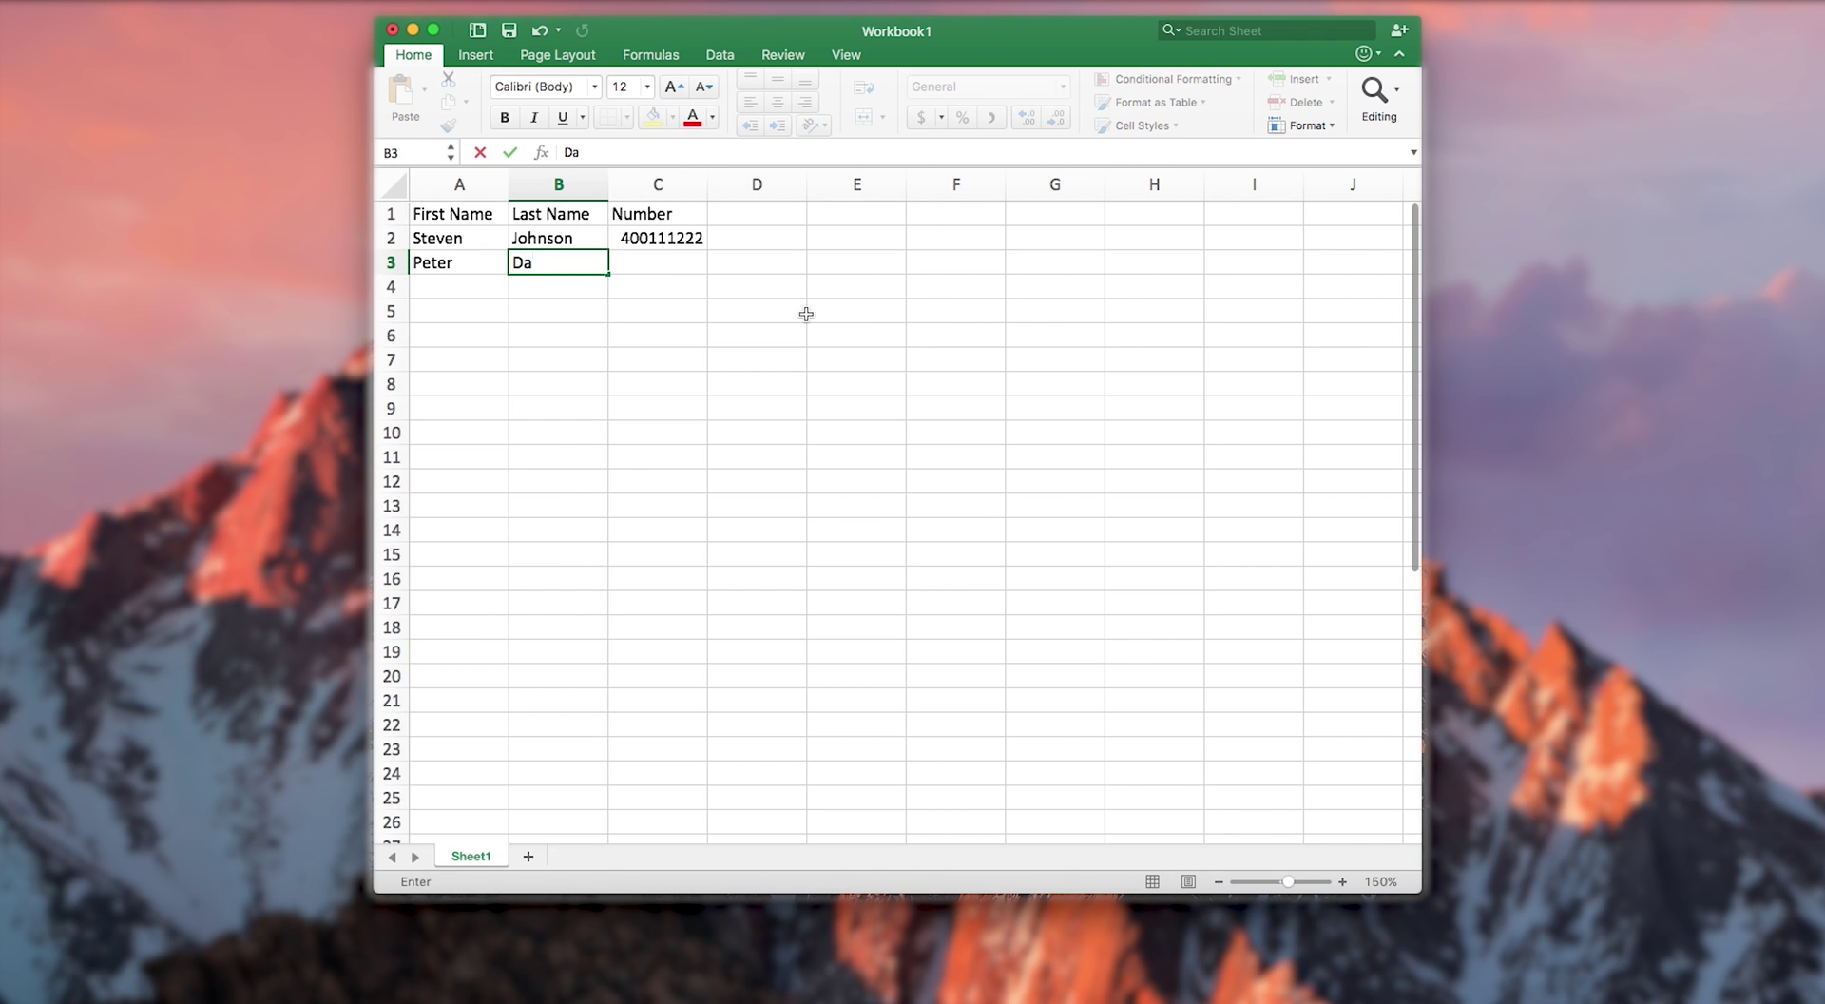
key("Tab")
type("0400333444")
- Enter the third and fourth contacts' first names, last names and mobile numbers in rows 4–5
key("Return")
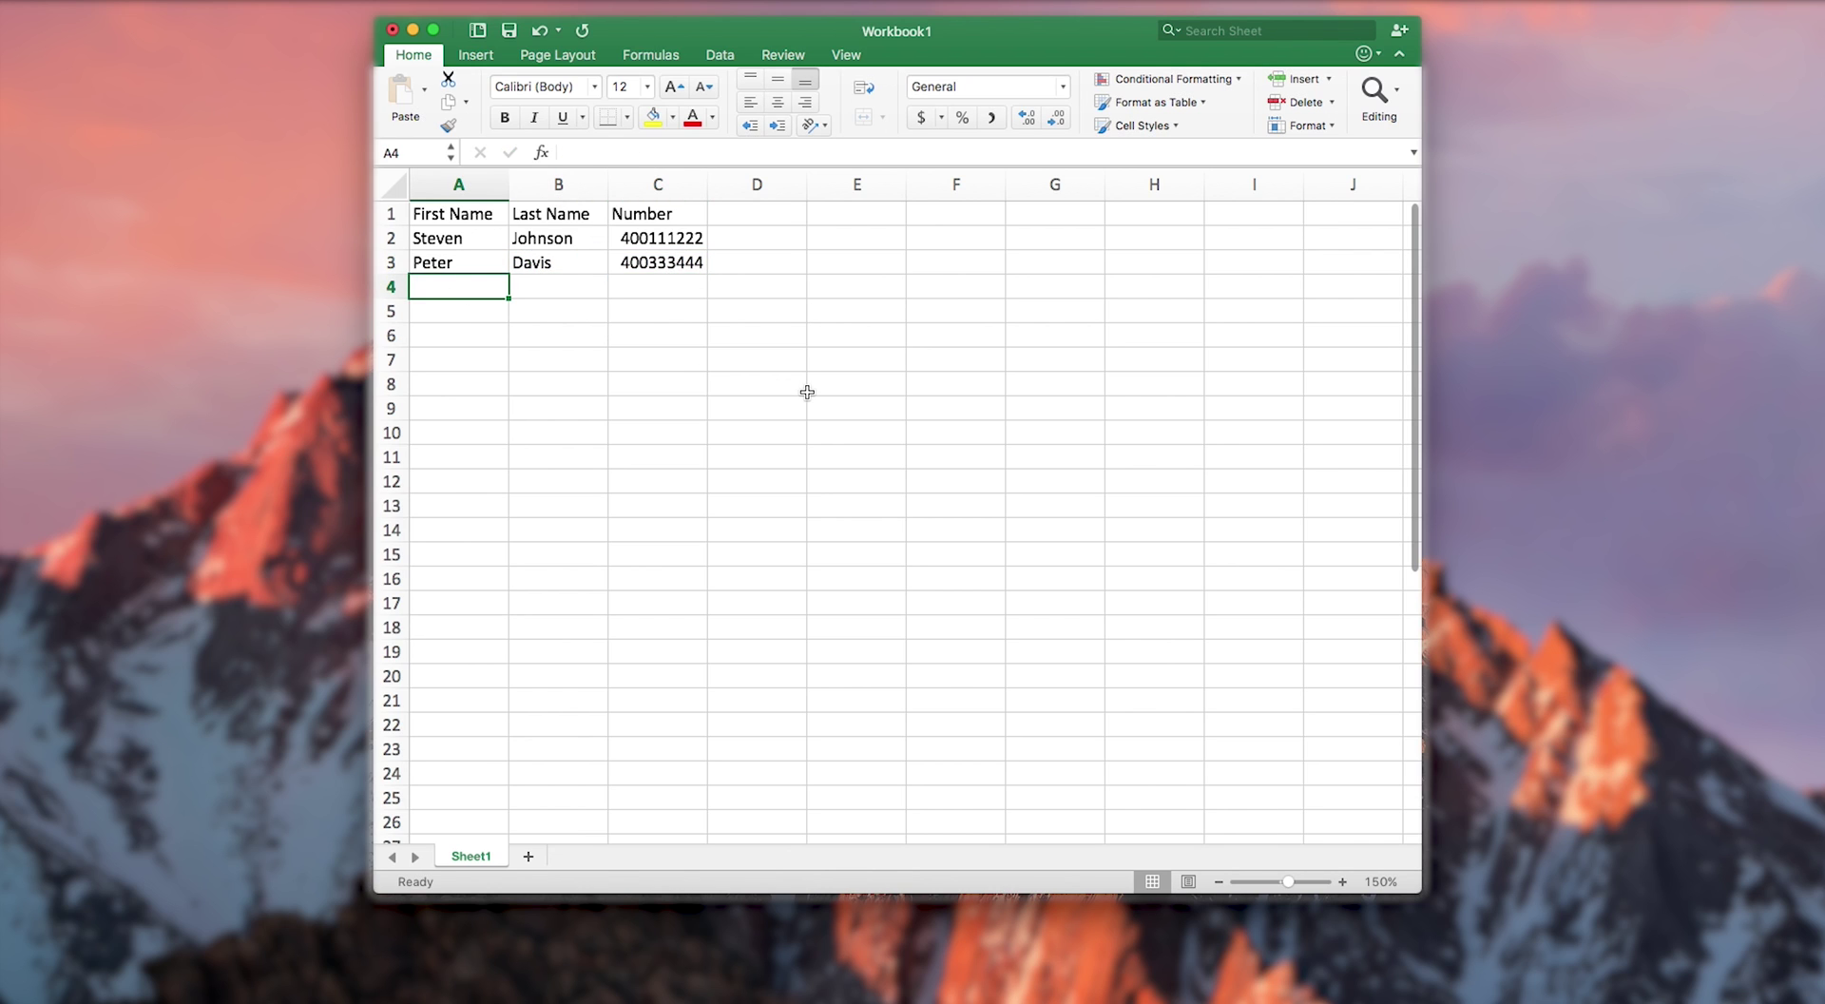
key("Tab")
key("Tab")
type("0400555666")
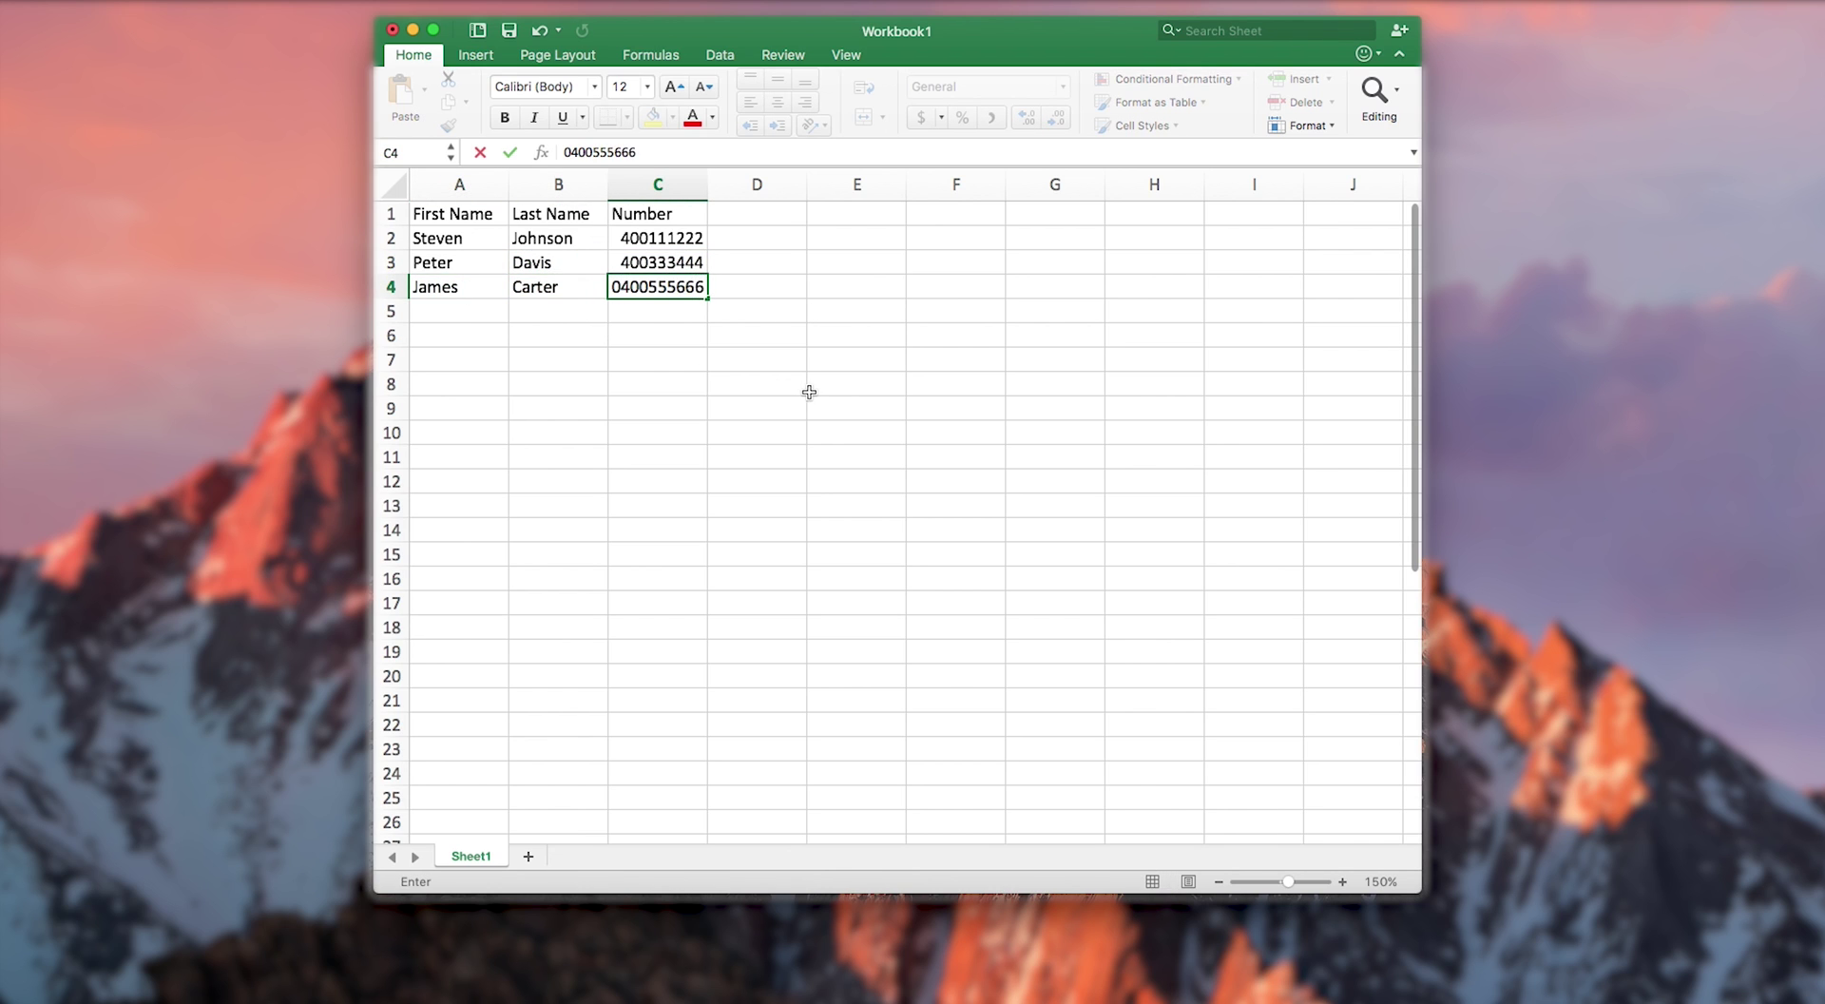
key("Return")
key("Tab")
- Enter the fifth and sixth contacts' first names, last names and mobile numbers in rows 6–7
key("Tab")
type("0400777888")
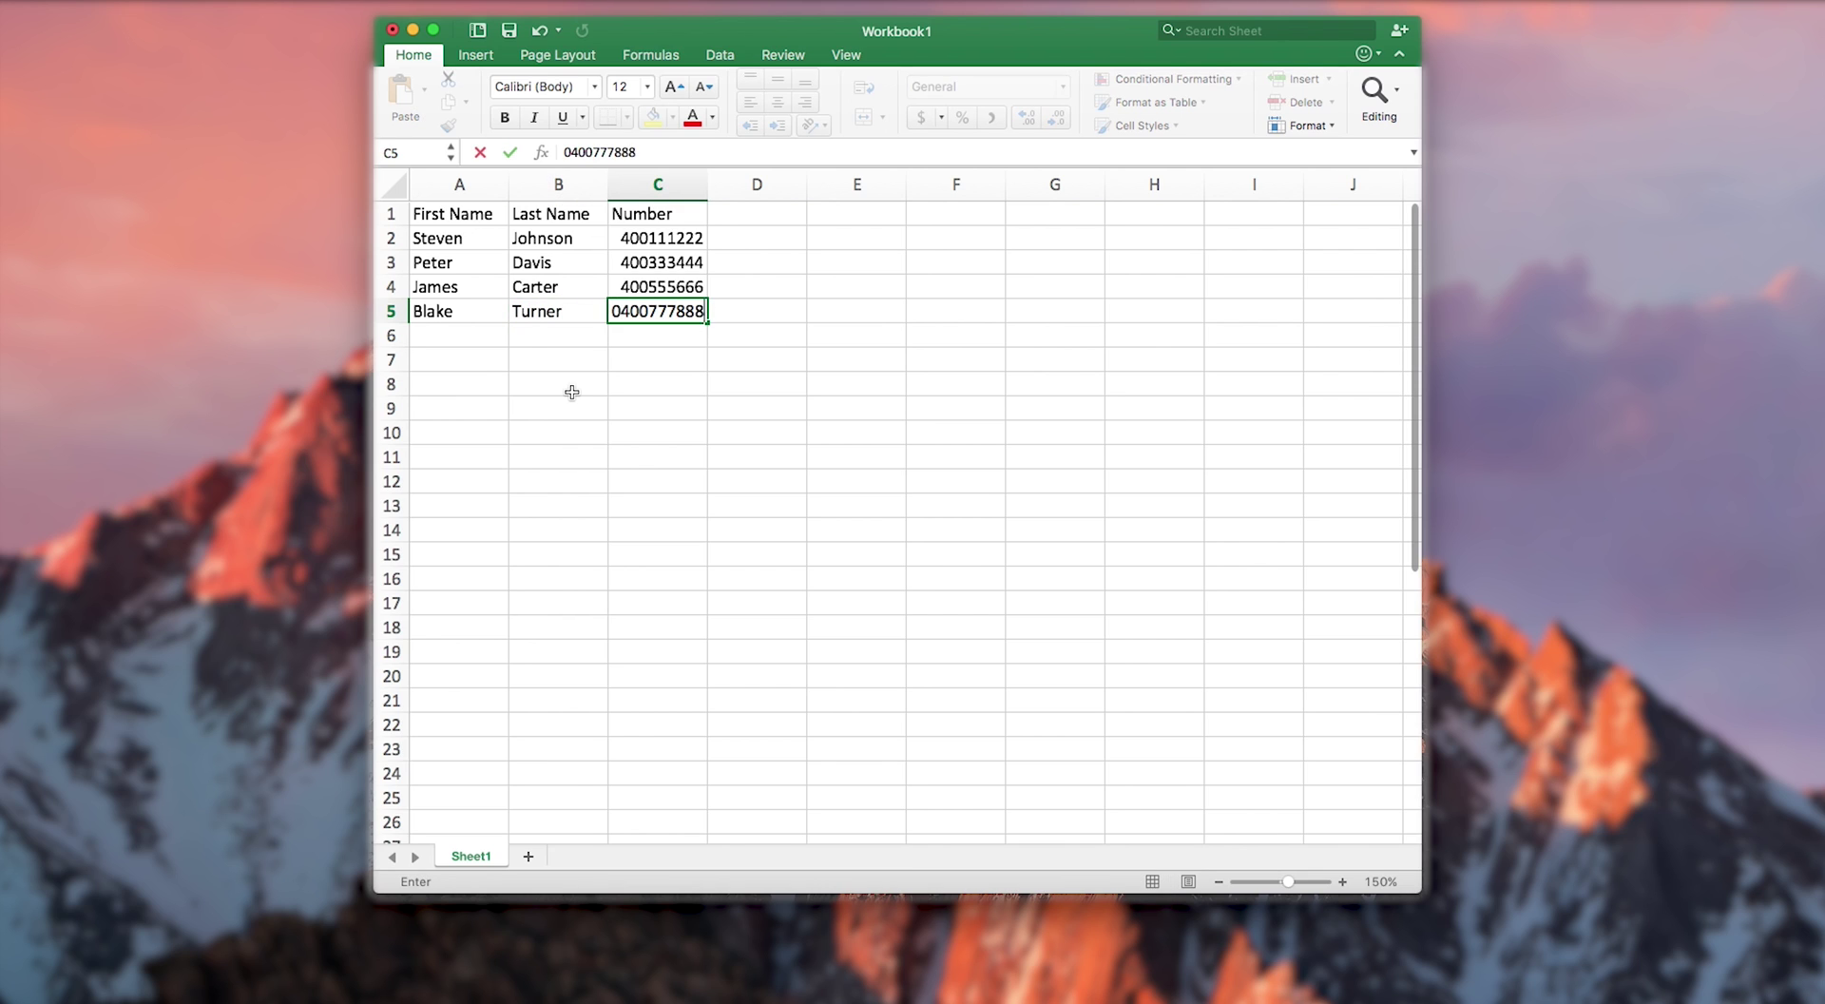
key("Return")
key("Tab")
key("Tab")
type("0400123")
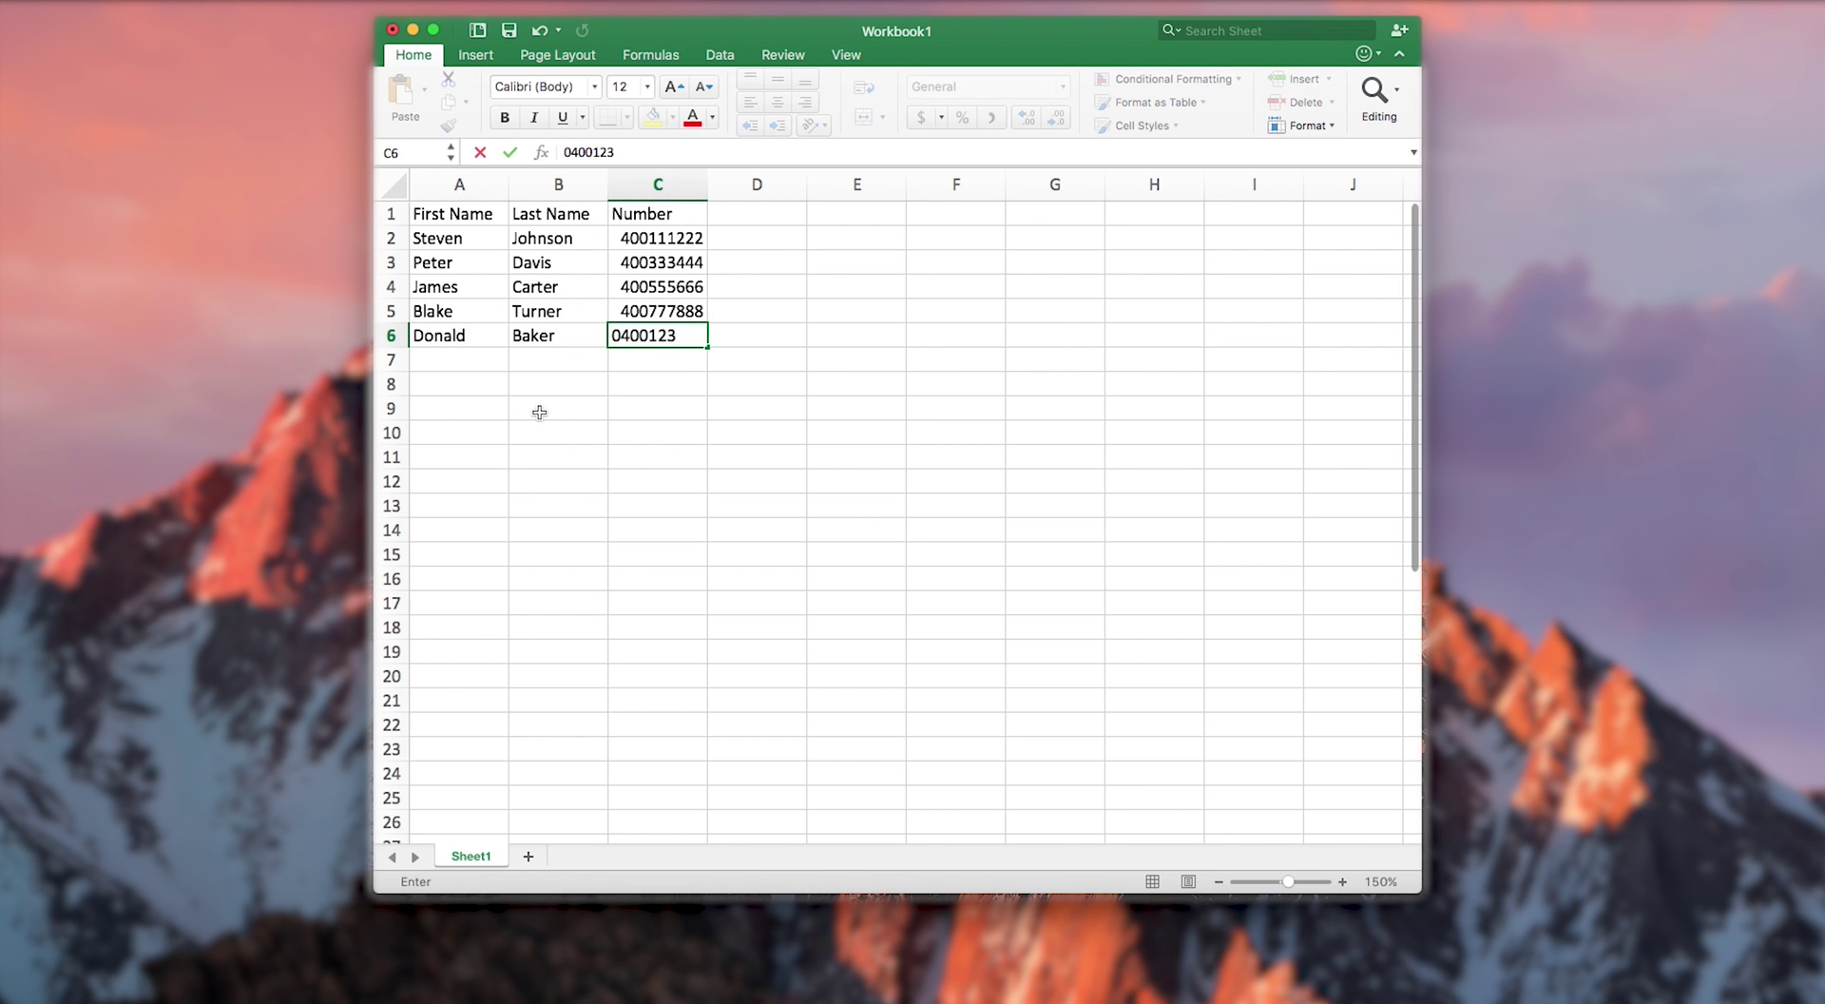
type("456")
key("Return")
key("Tab")
key("Tab")
type("0400")
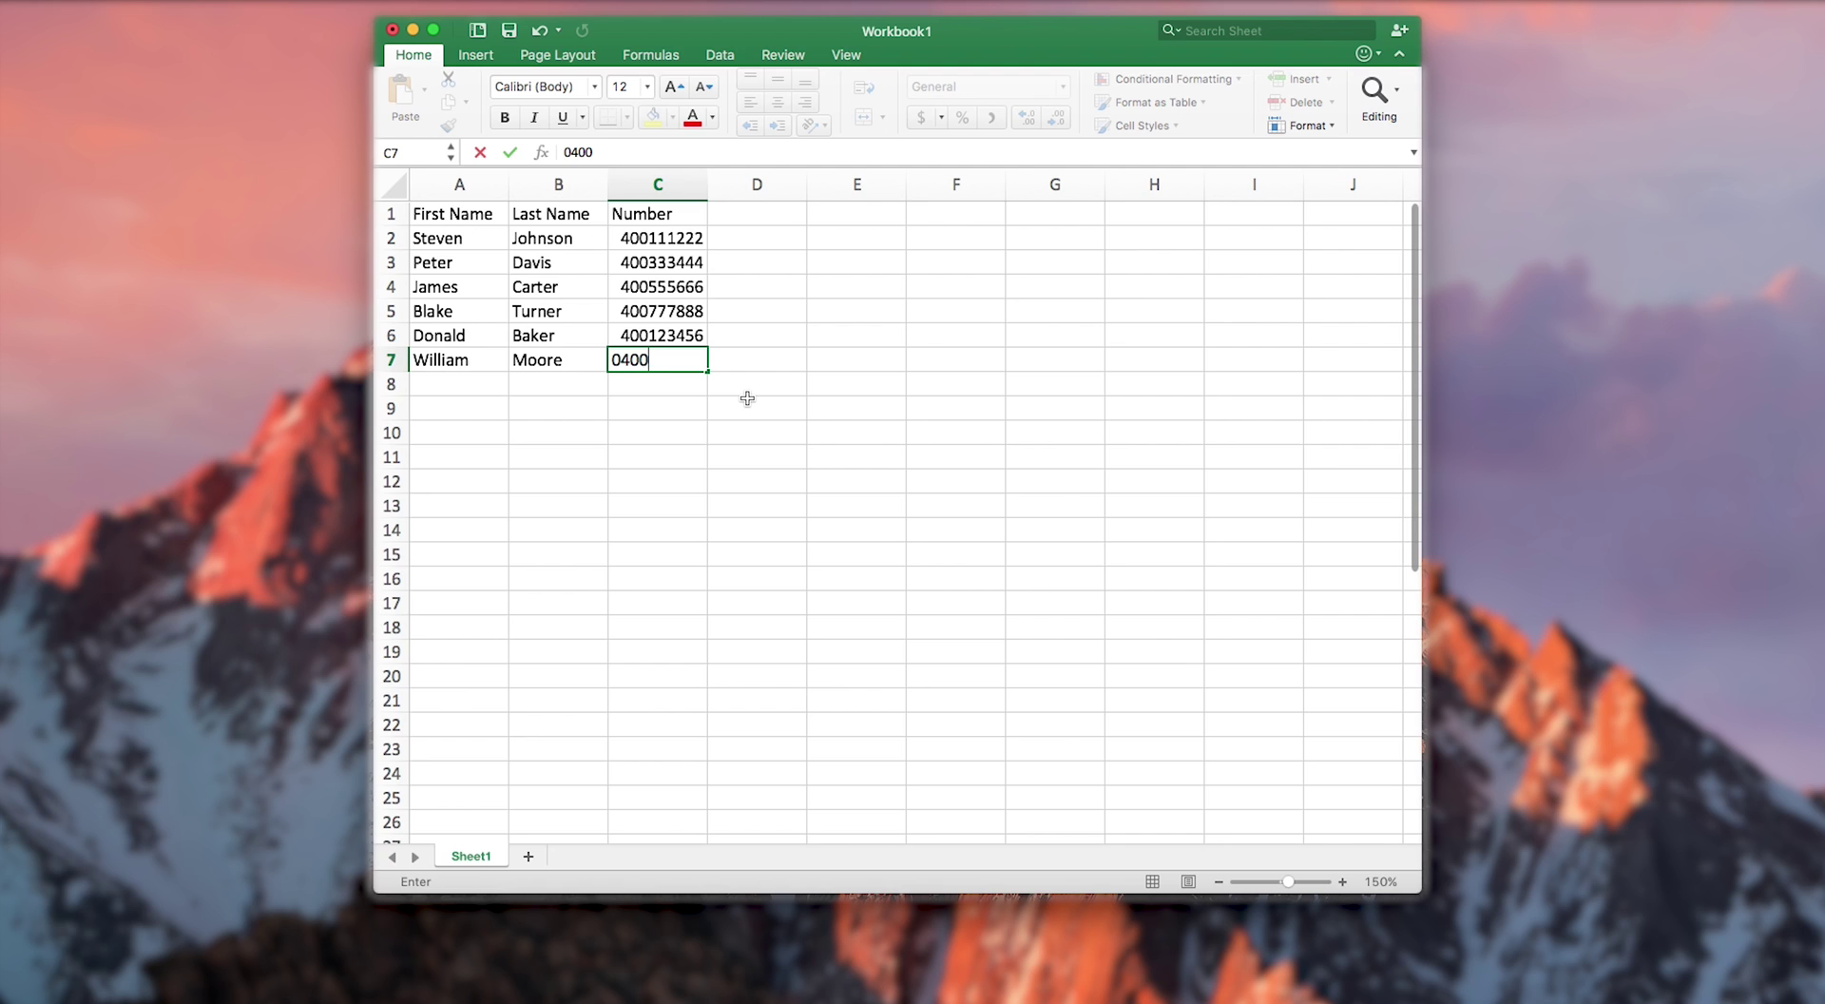
type("789123")
left_click(773, 245)
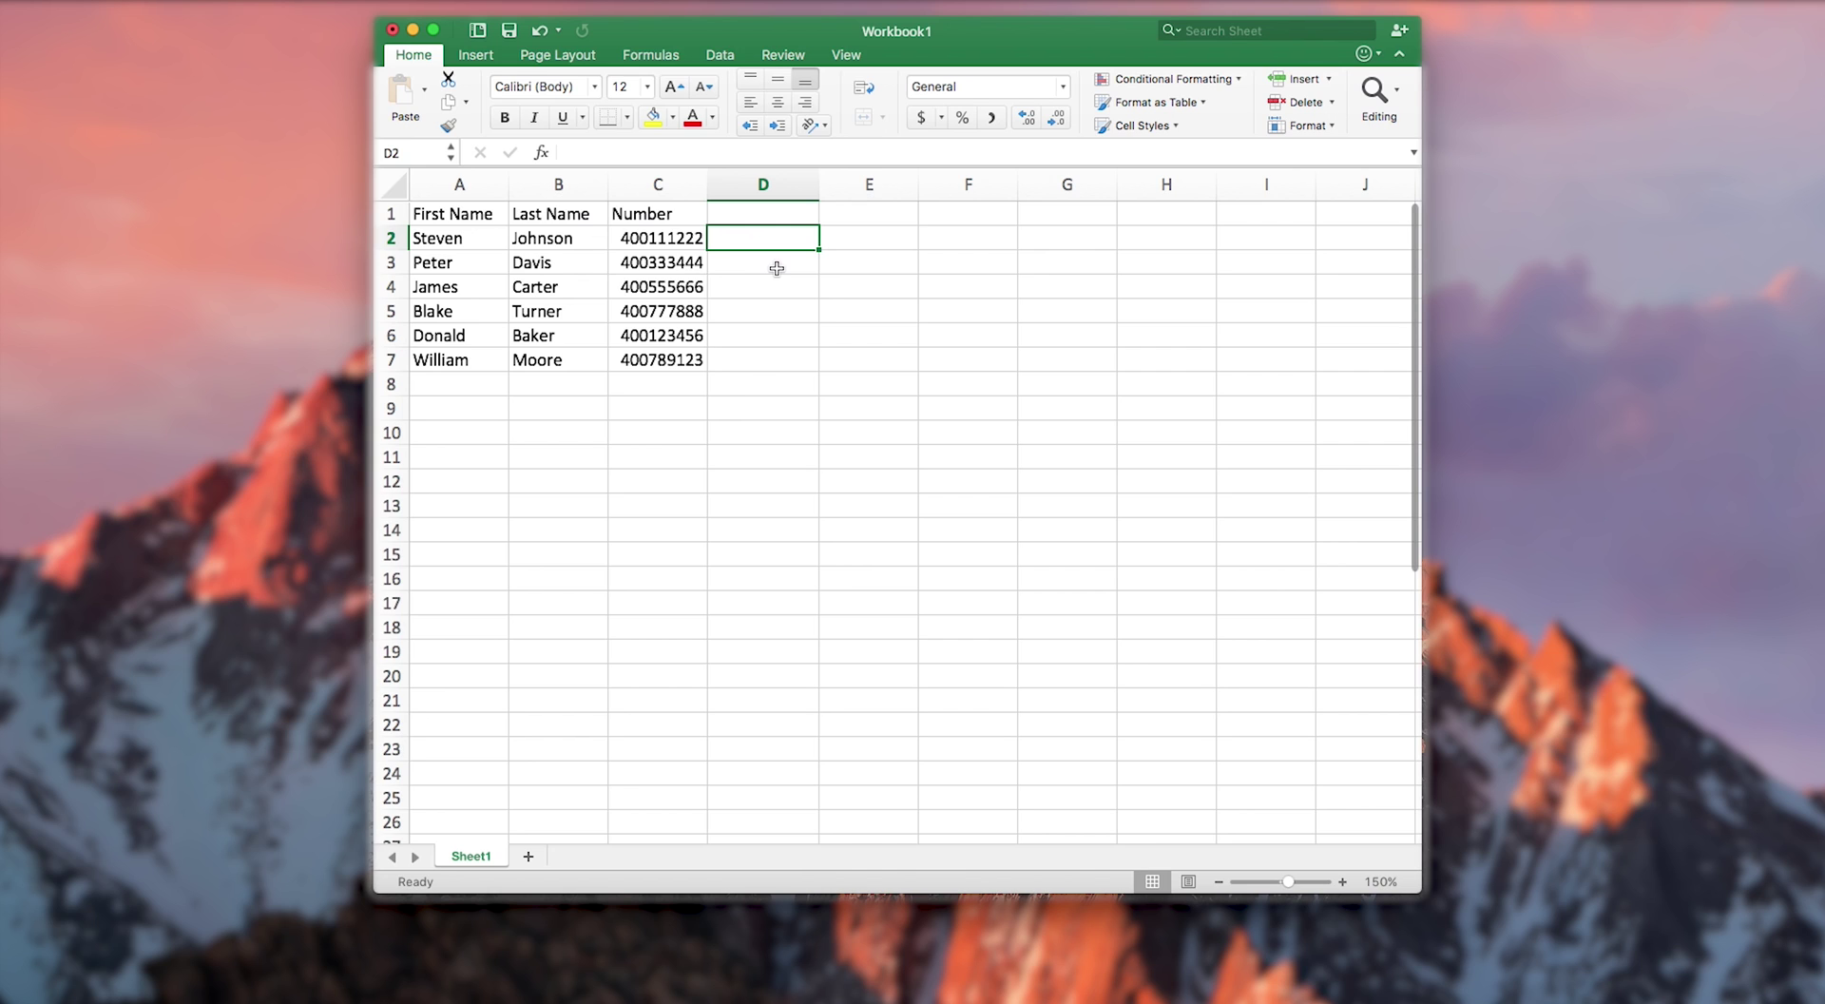
type("=c2+")
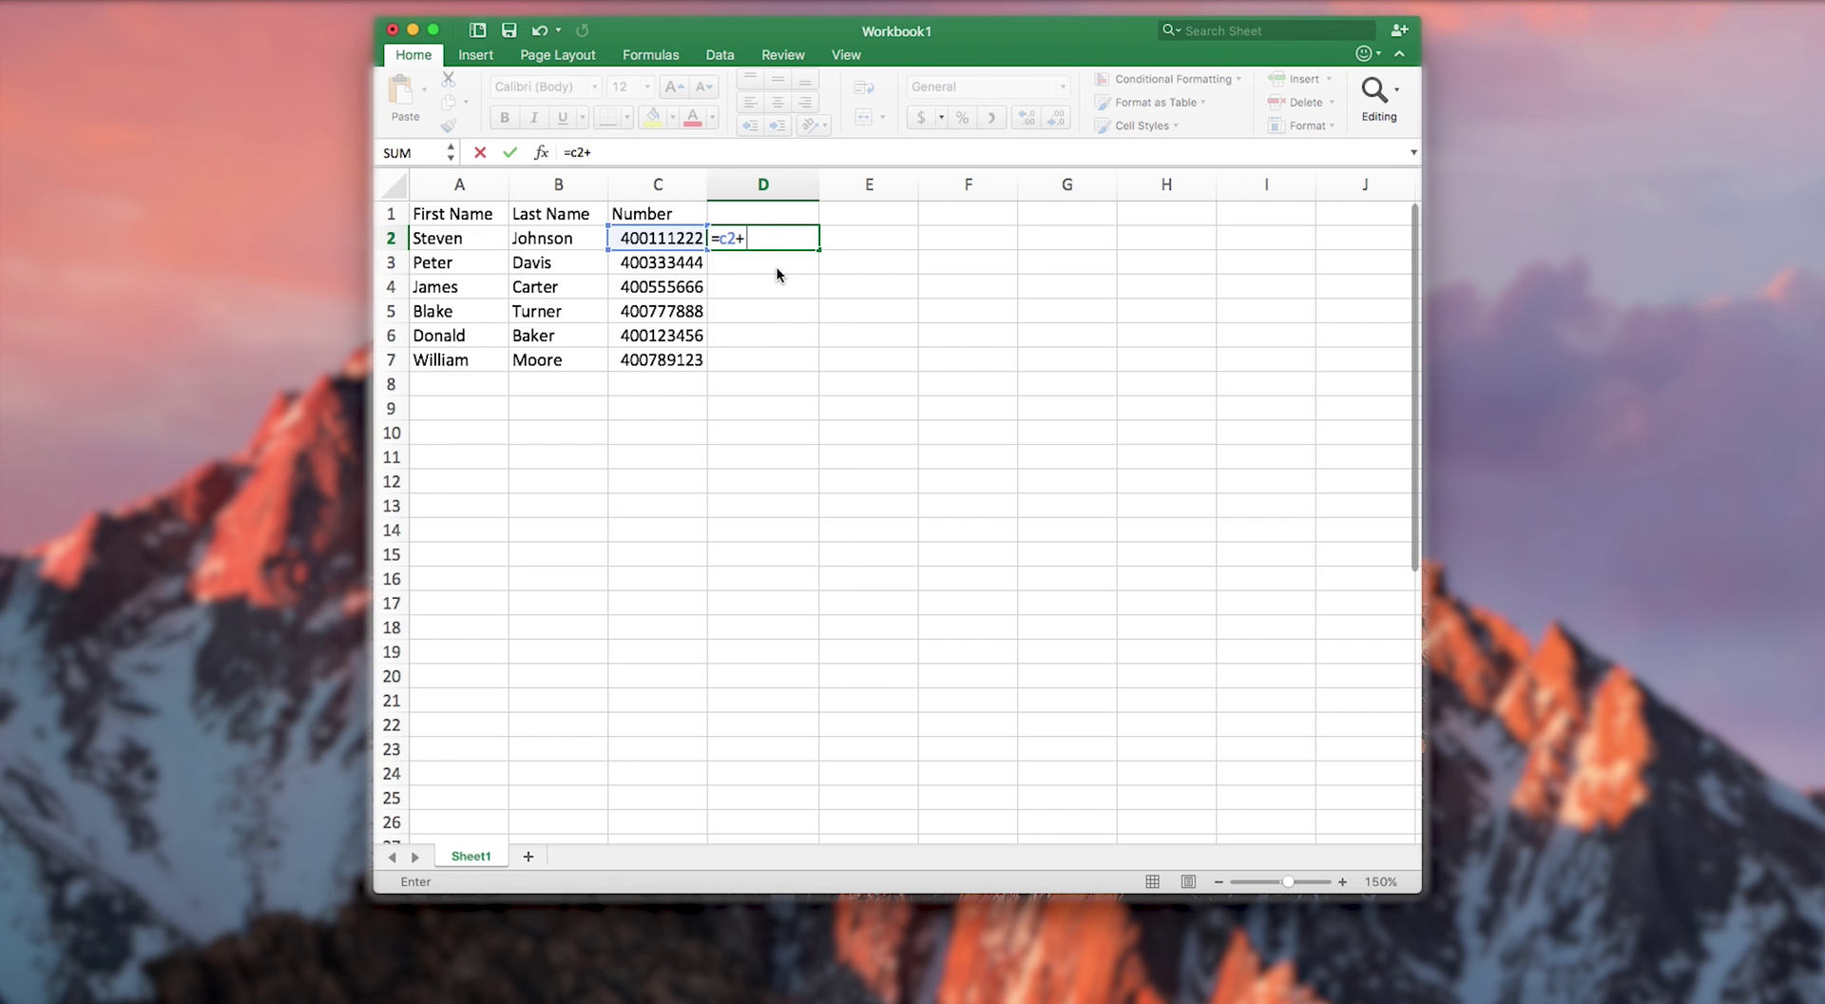
type("61000000000")
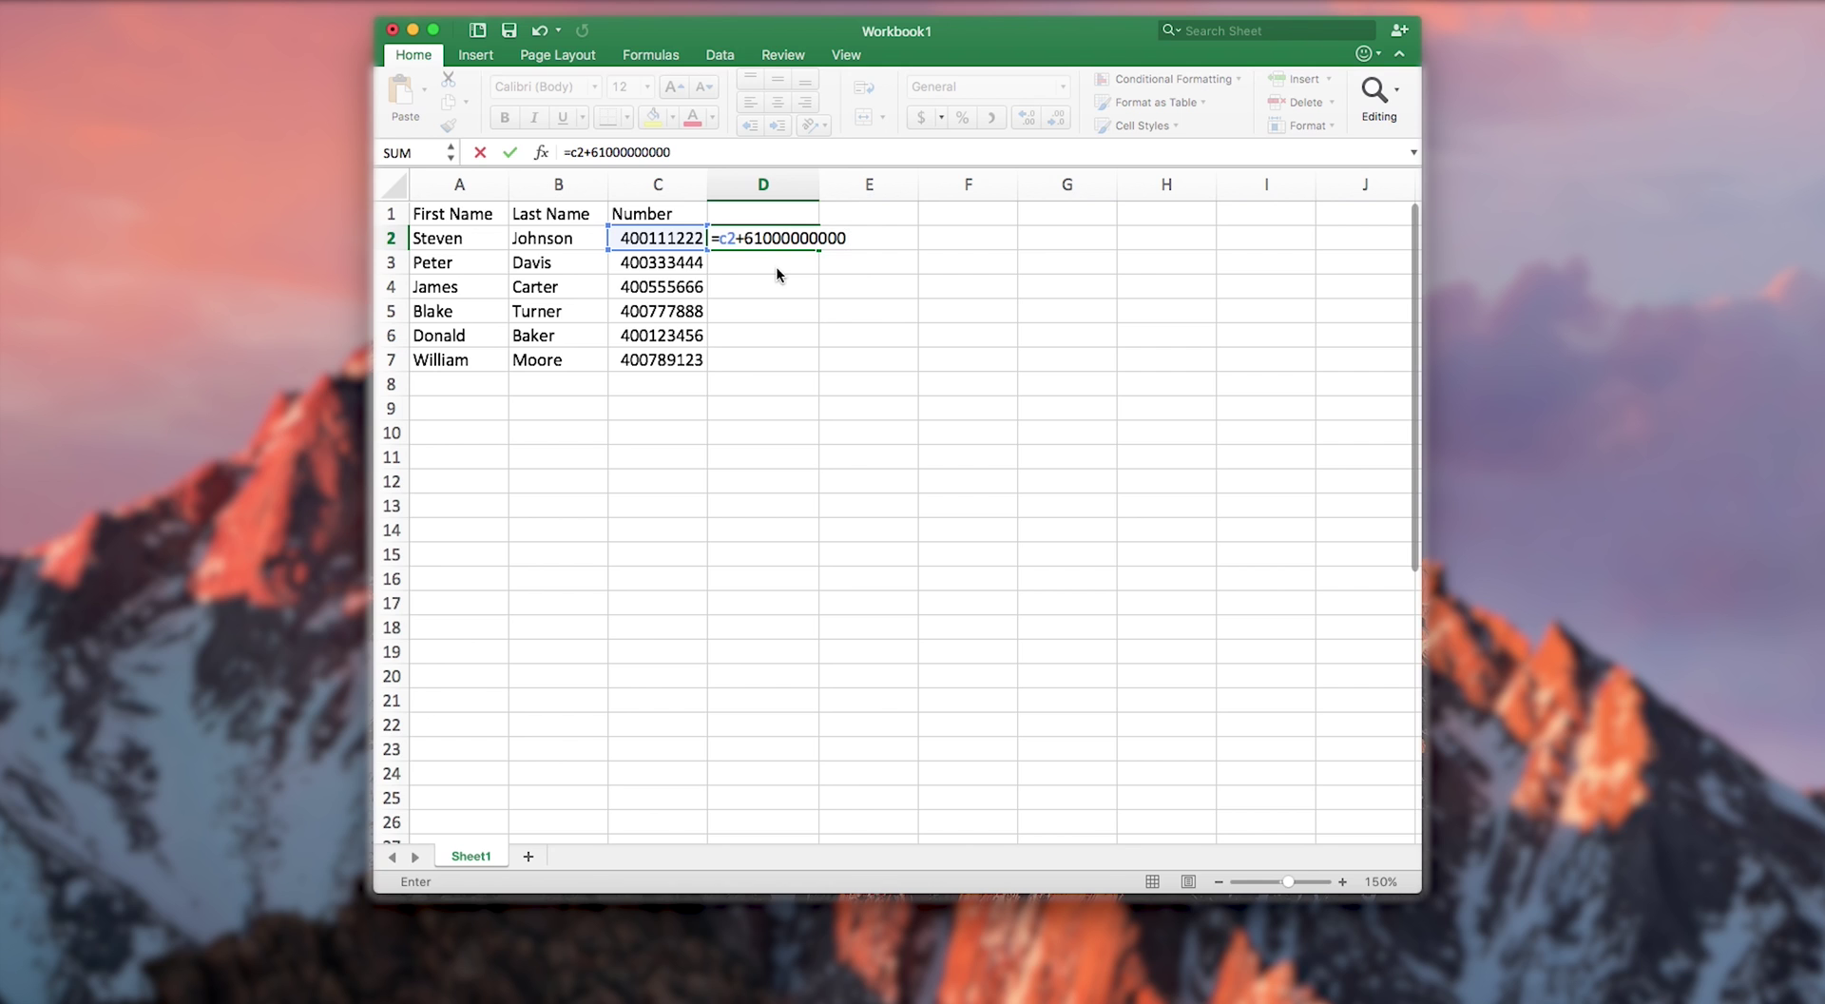
key("Return")
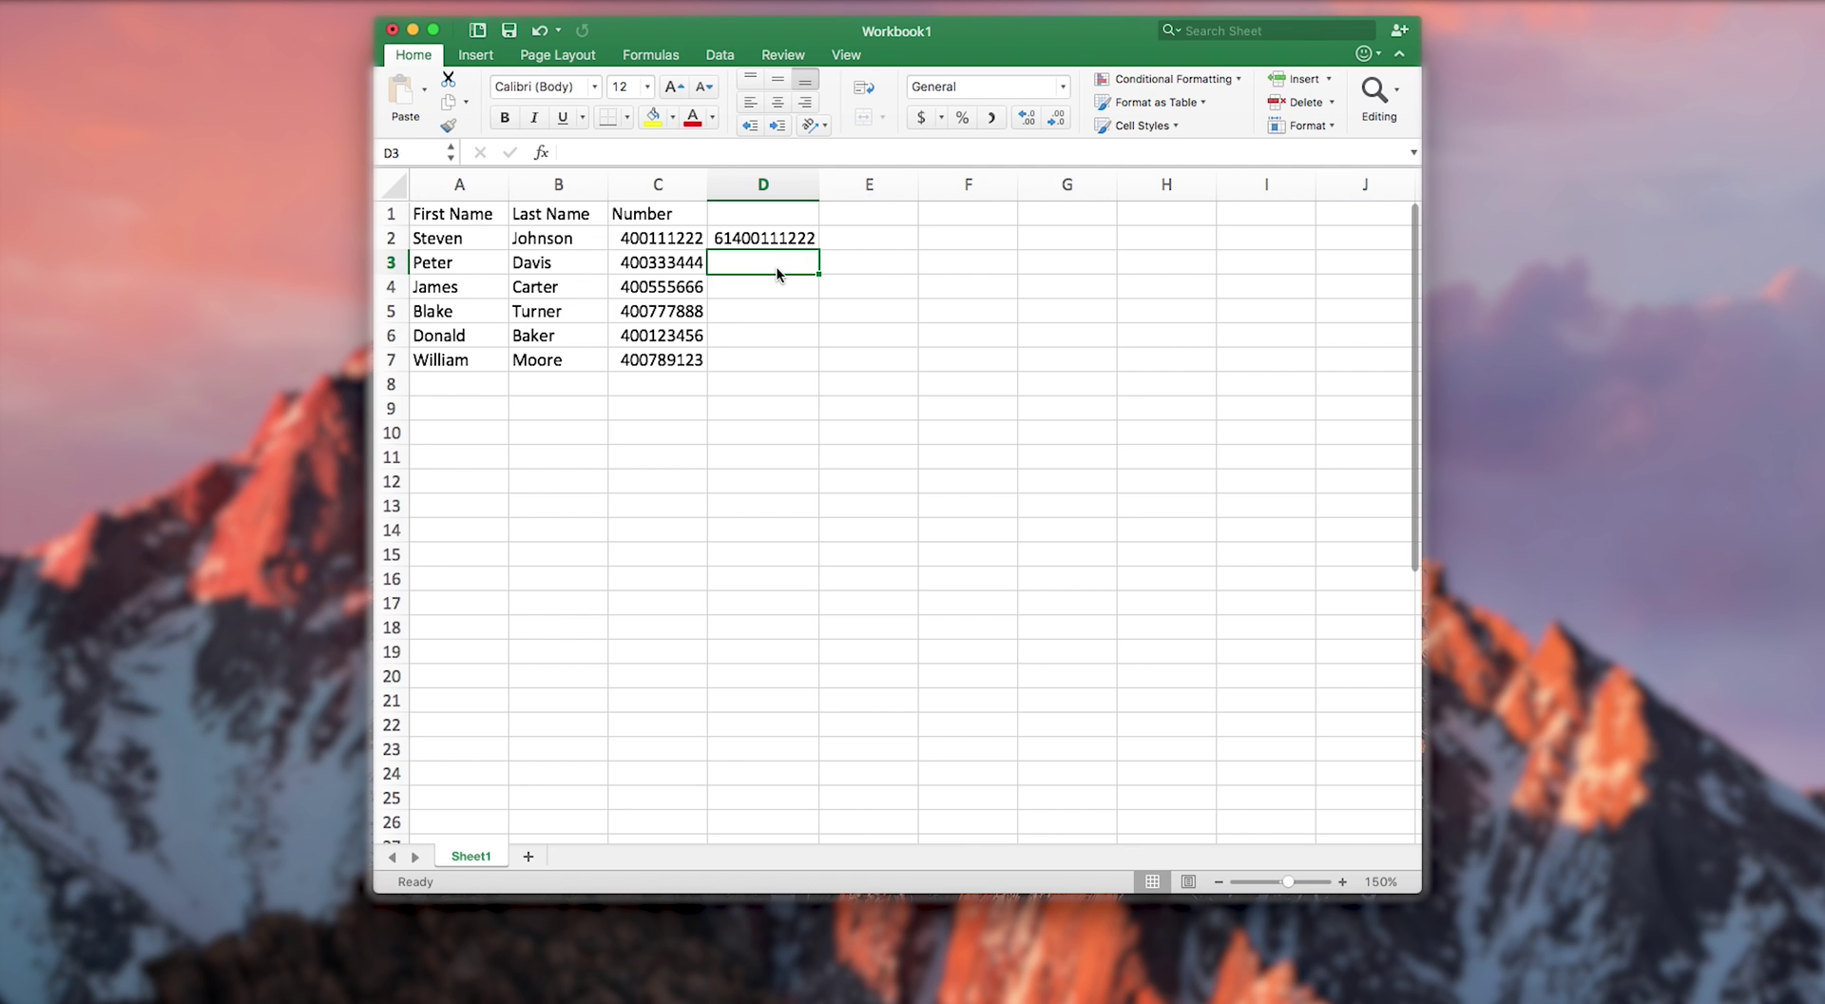
- Fill the D2 prefix formula down through D7
left_click(810, 239)
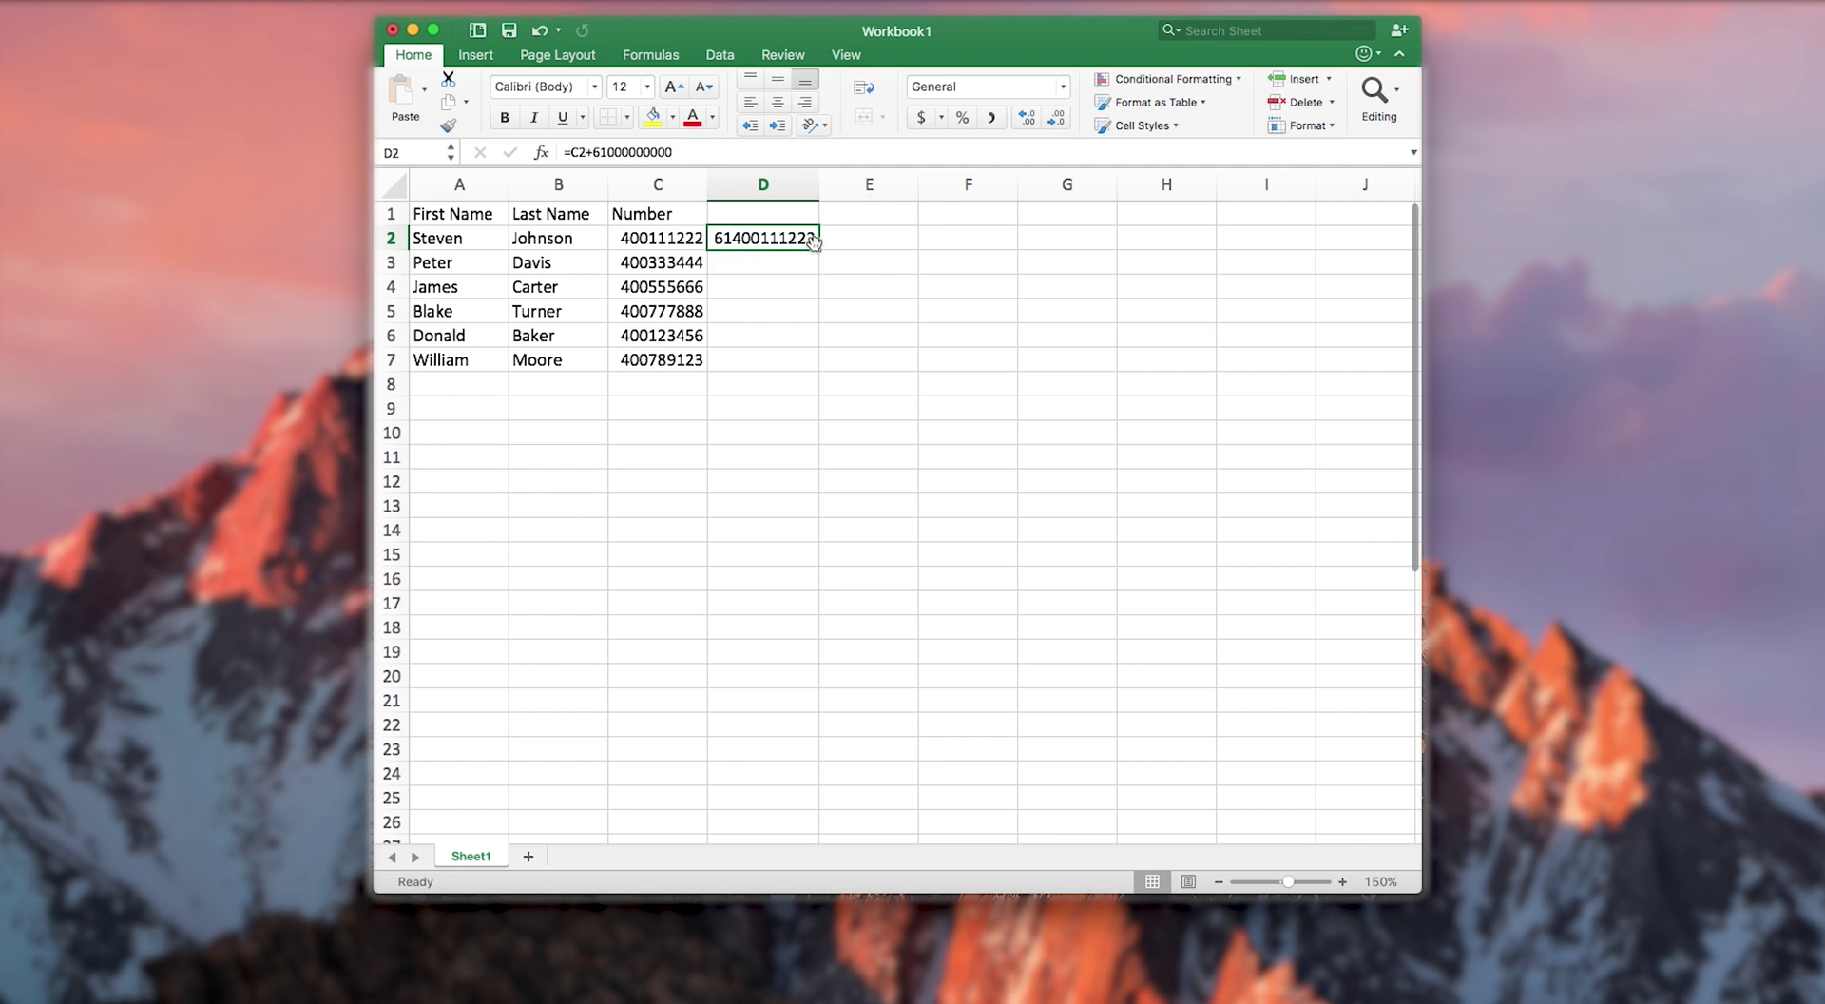
left_click_drag(819, 249, 819, 368)
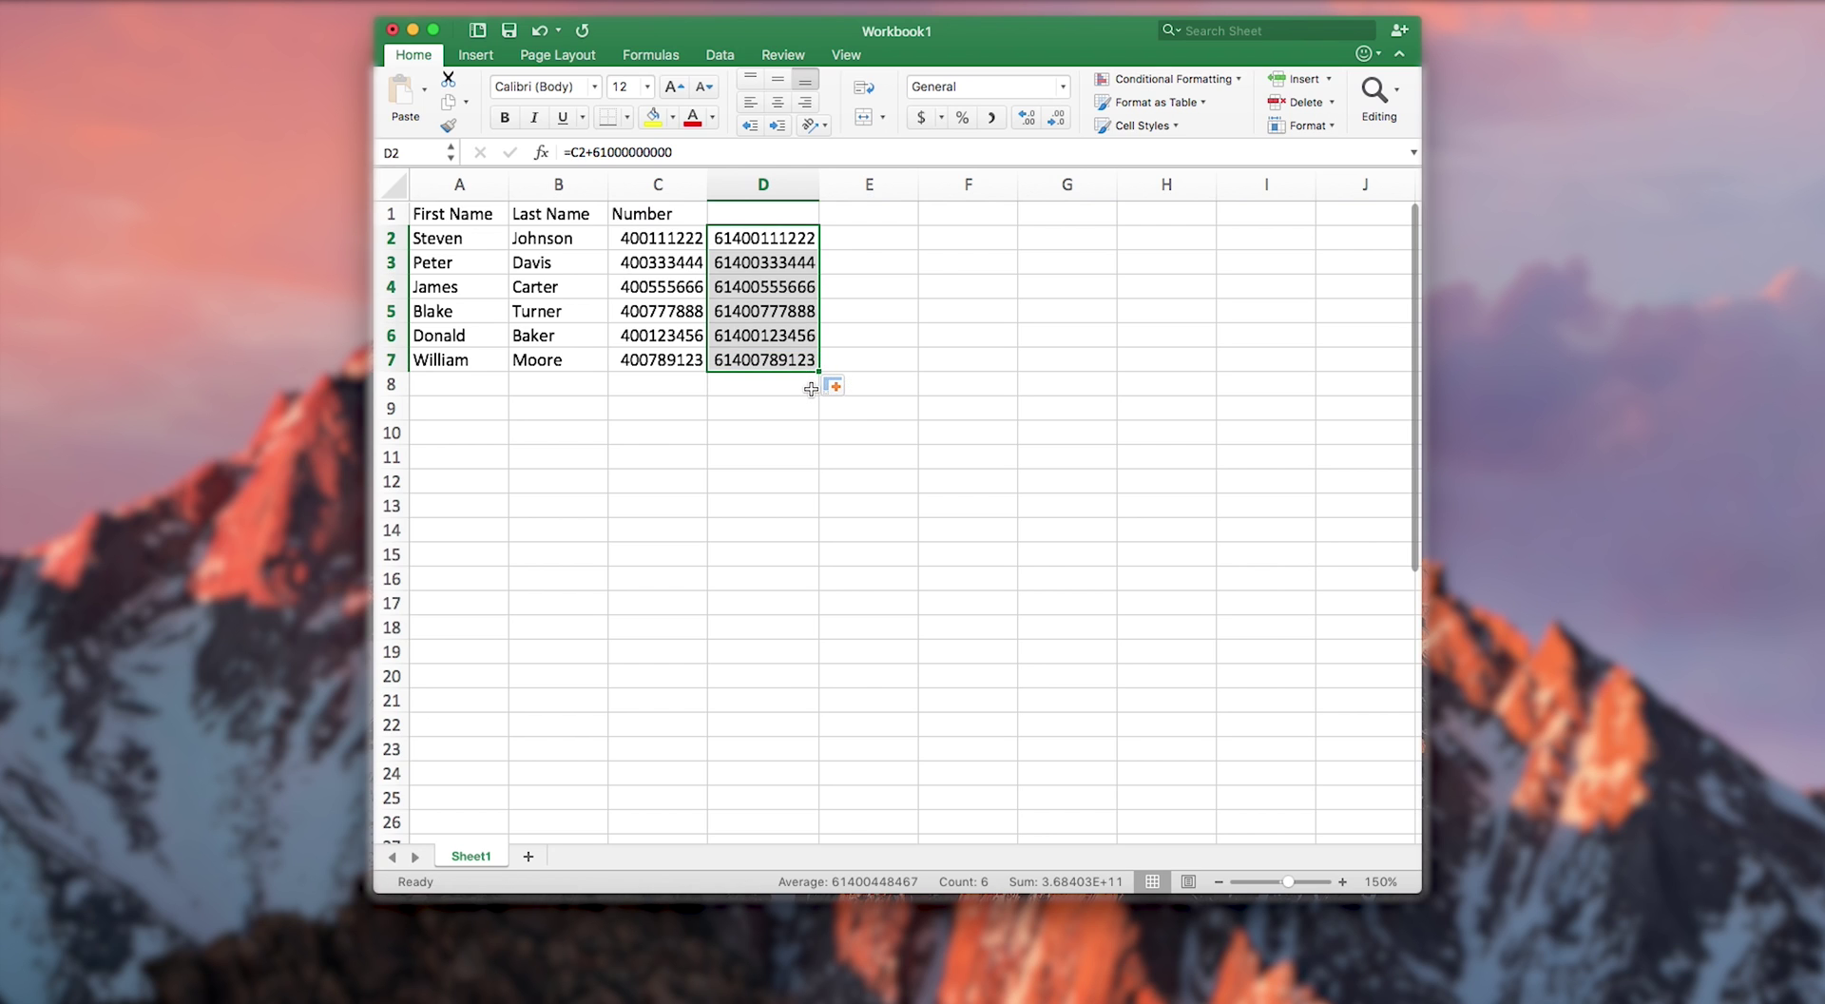
left_click(811, 389)
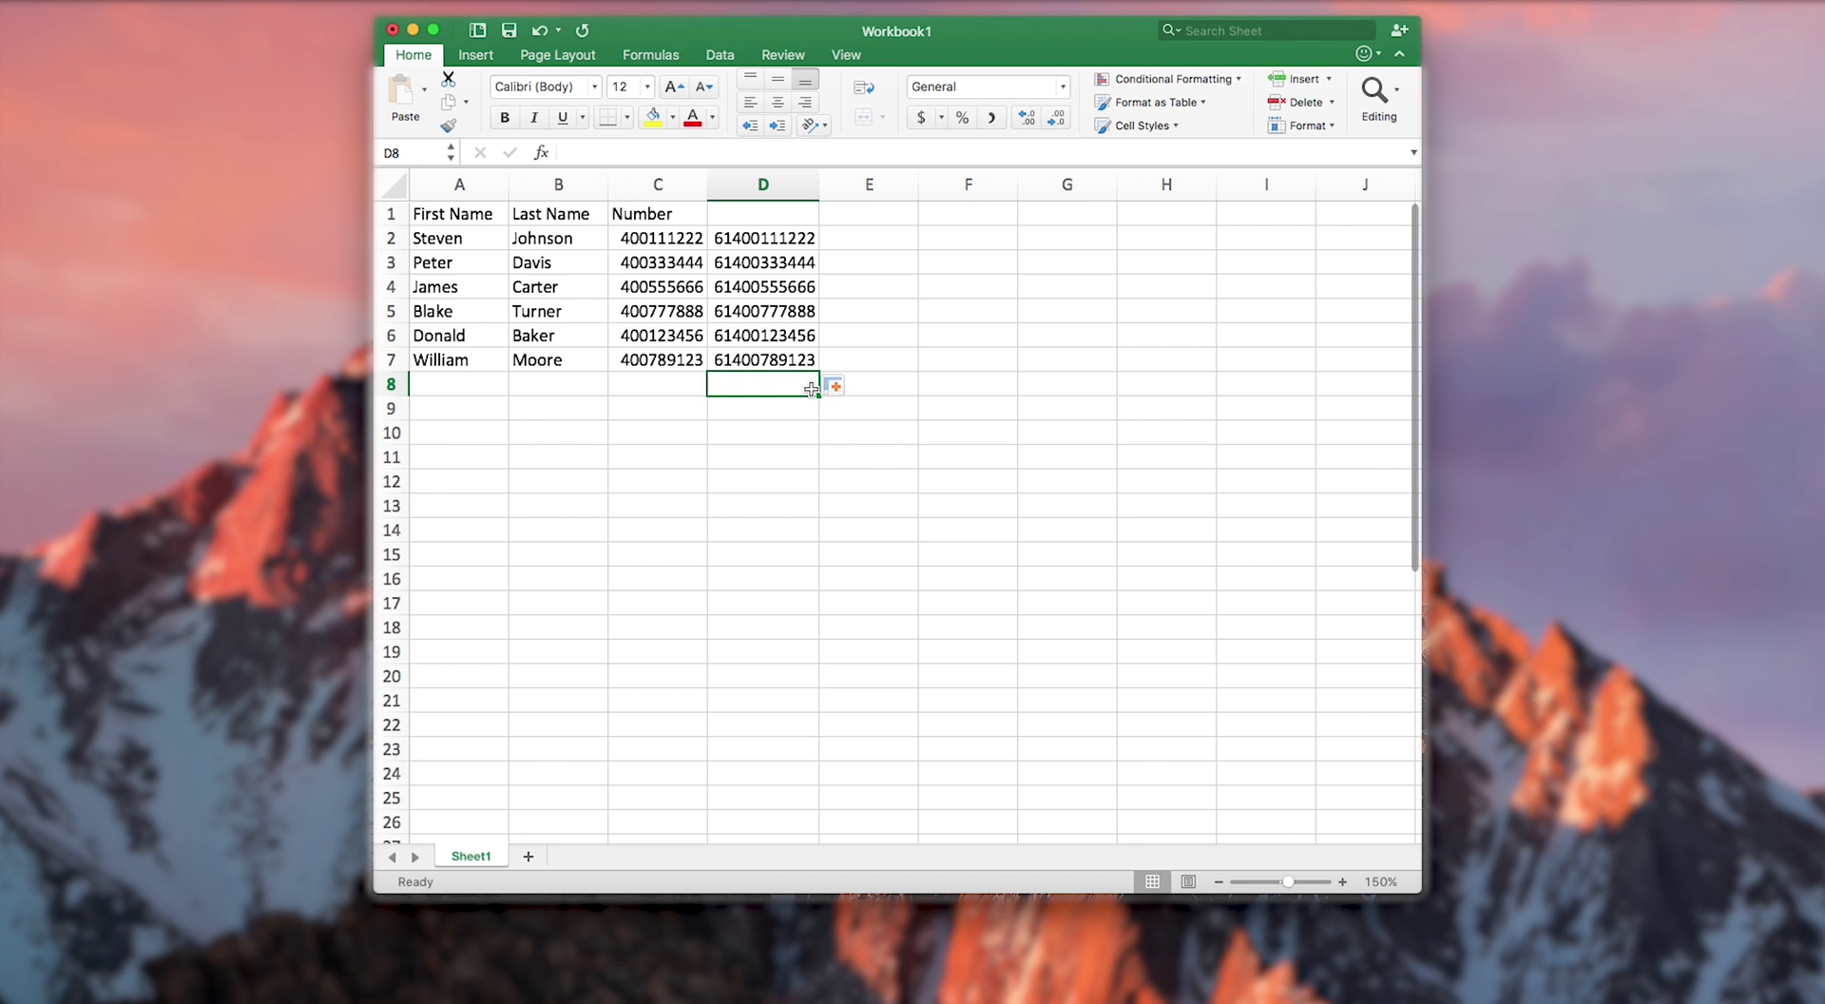
- Hide column C, the original Number column
left_click(677, 190)
right_click(677, 190)
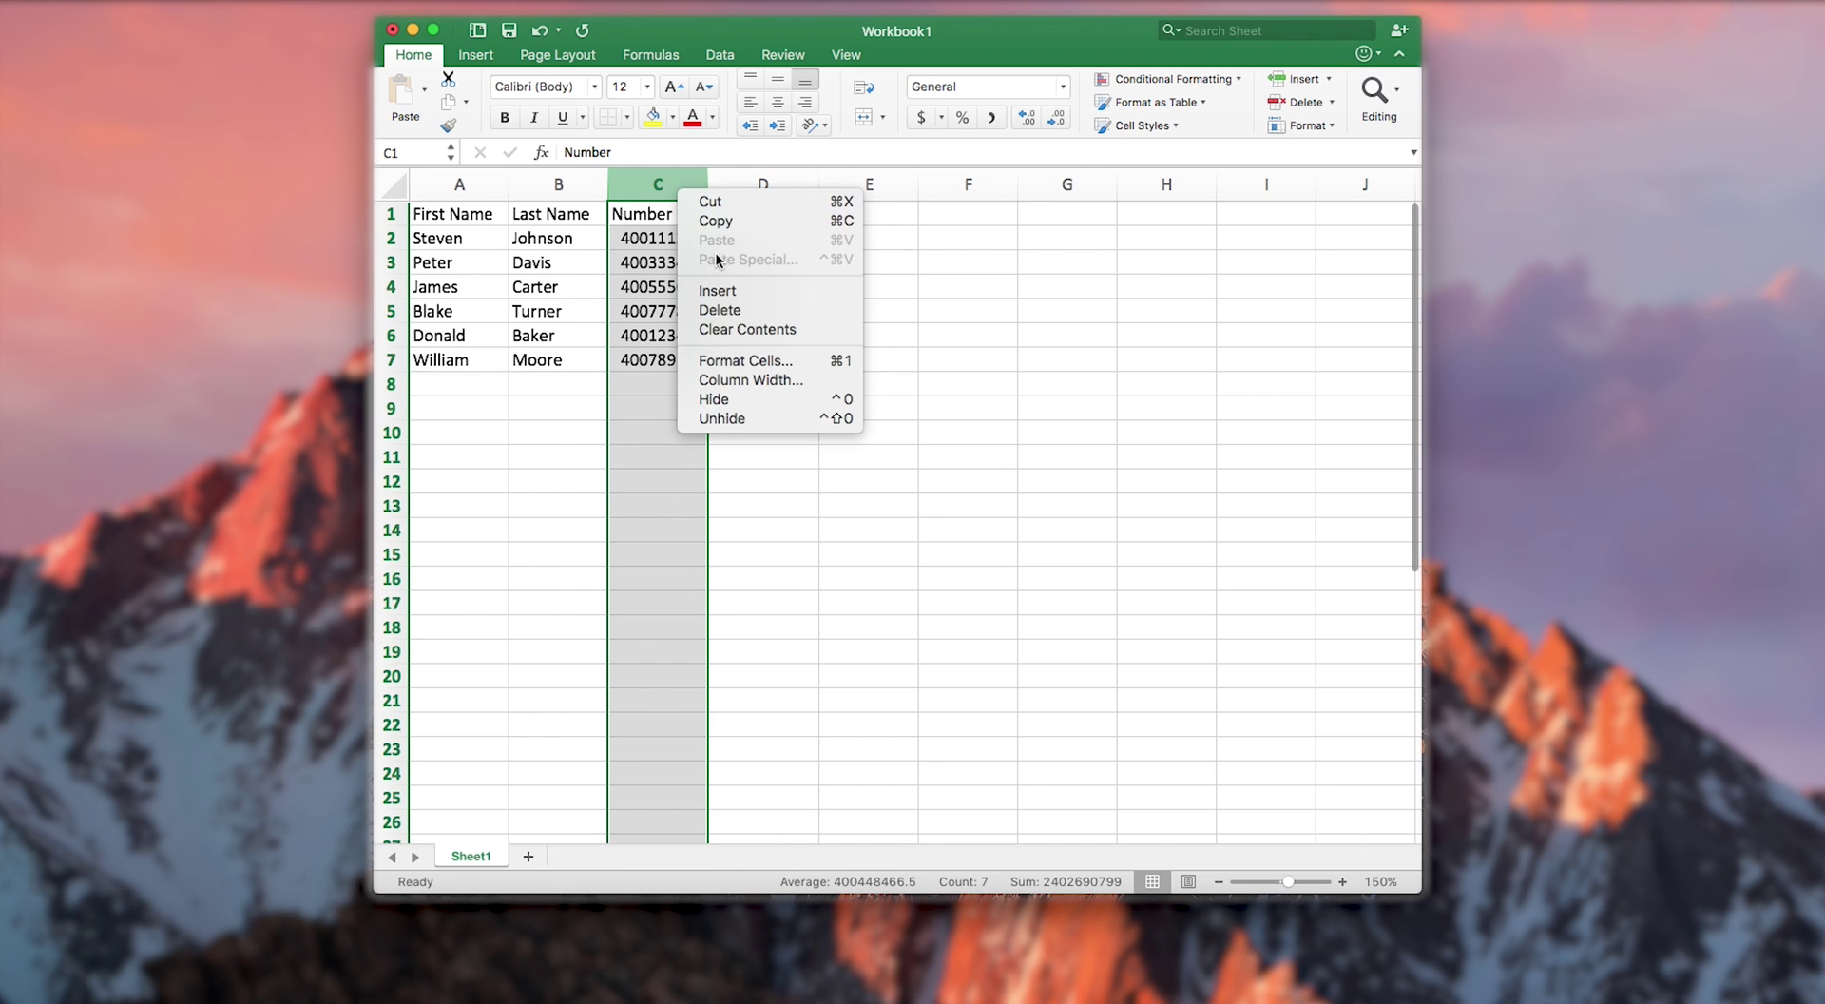
left_click(738, 398)
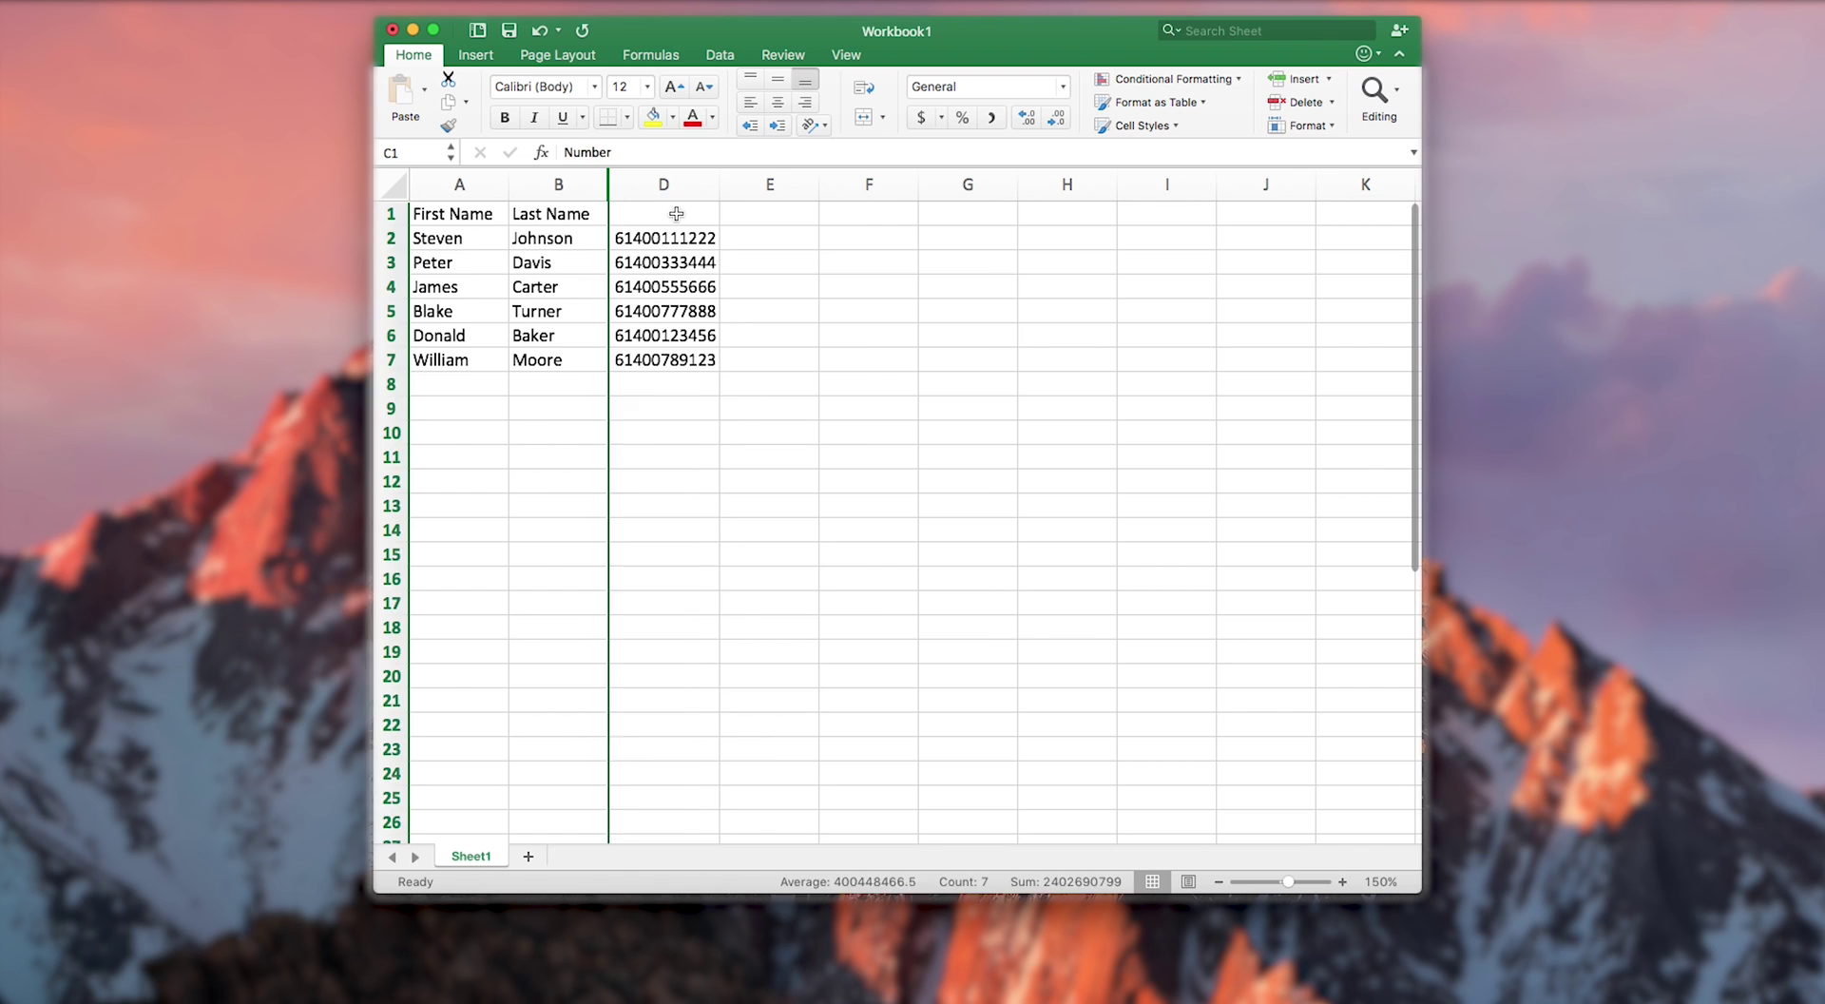
- Enter the heading Mobile Number in D1
left_click(676, 213)
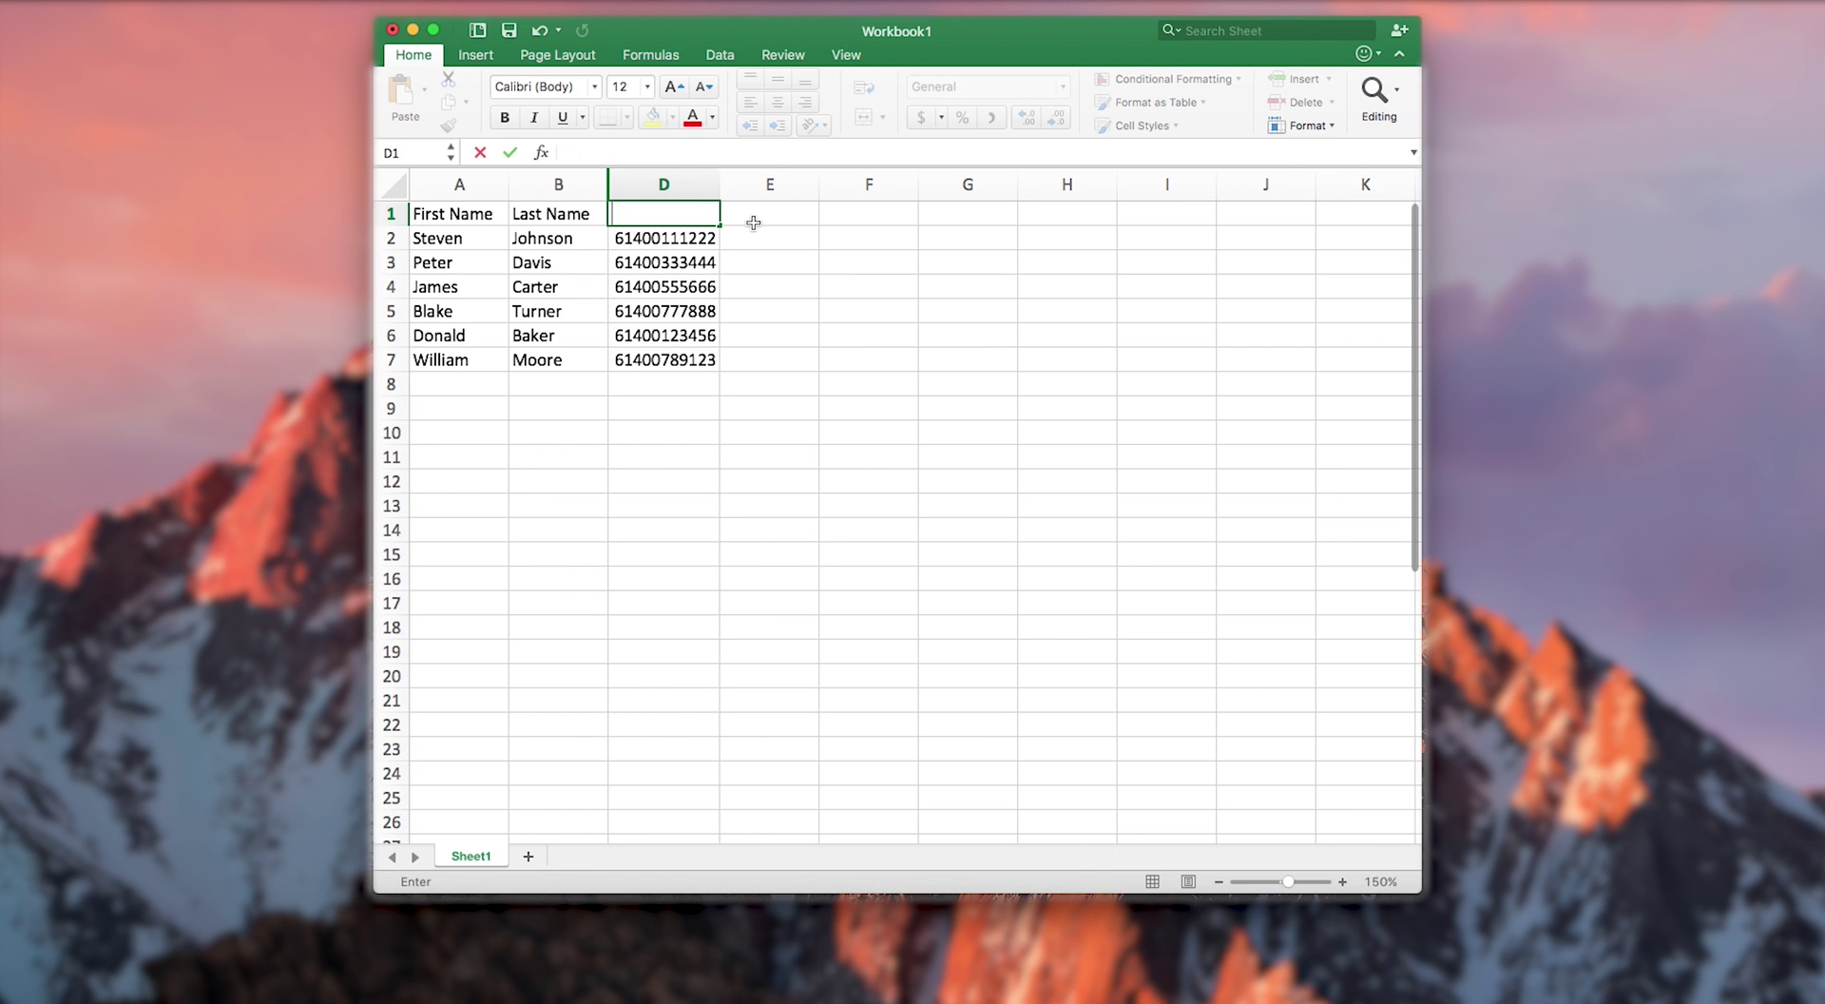
type("Mobile Number")
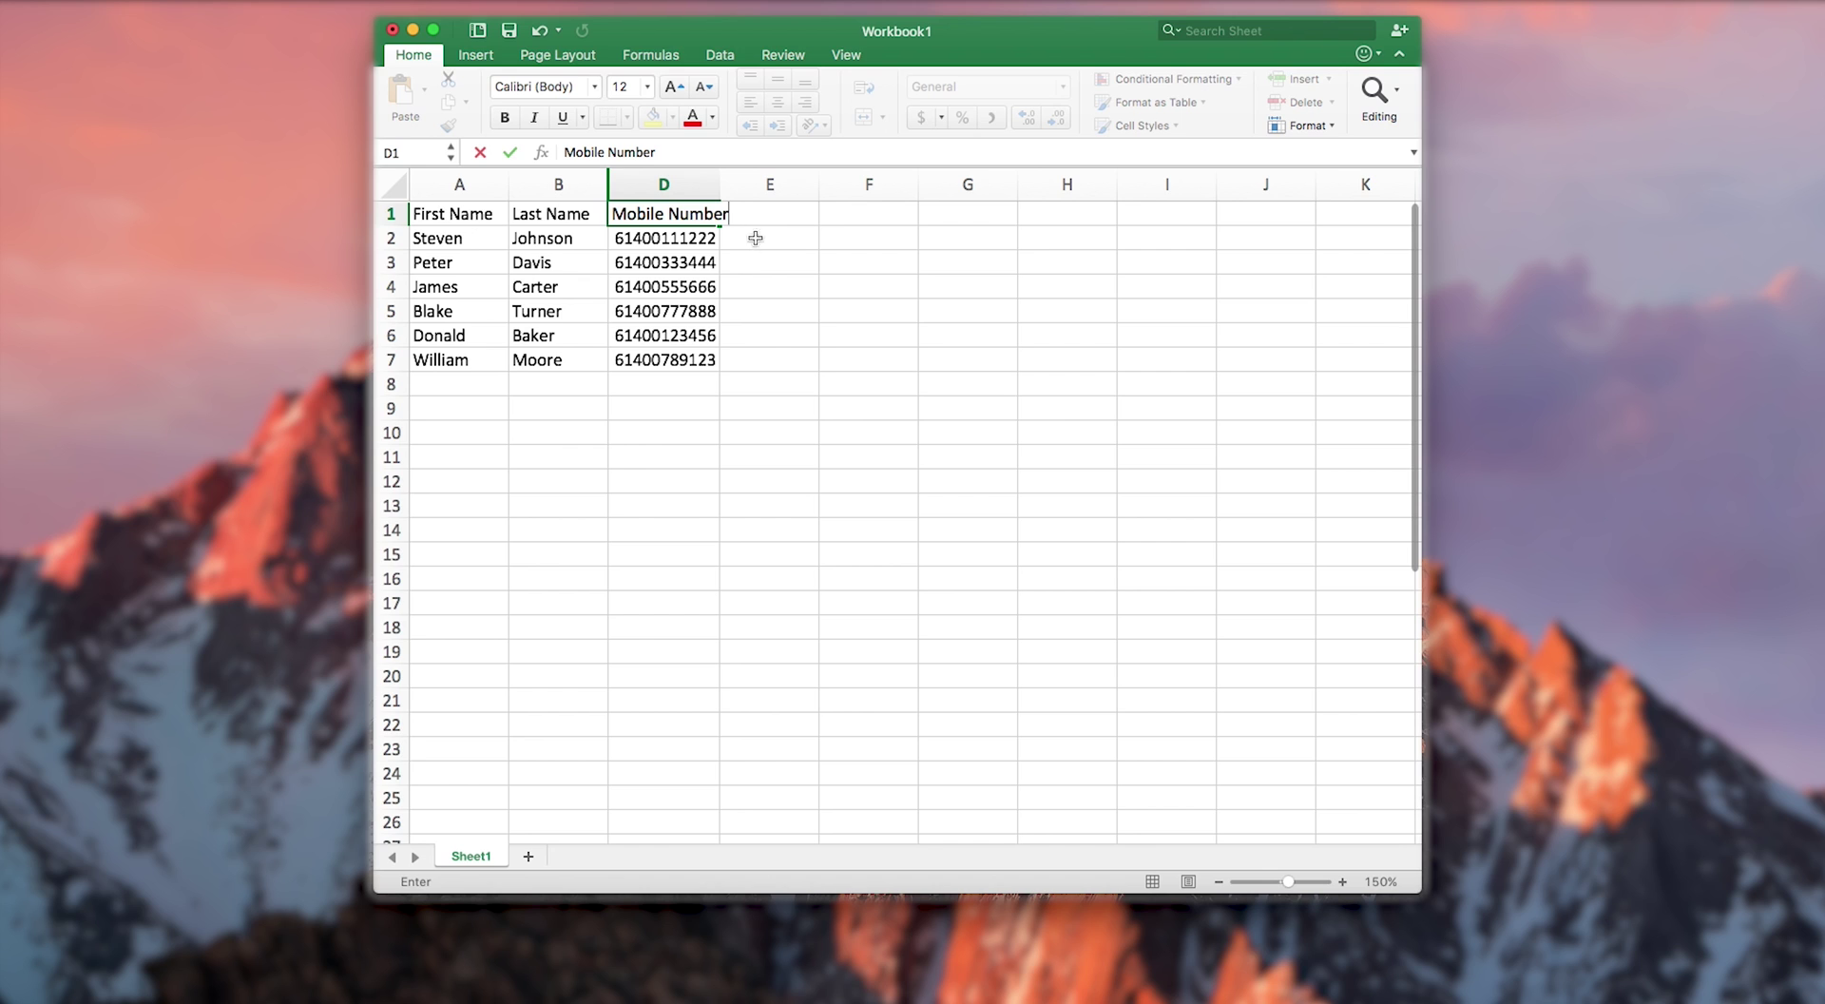
left_click(757, 238)
- Name the file September Contacts and choose Excel 97-2004 Workbook (.xls) as the save format
key("super+s")
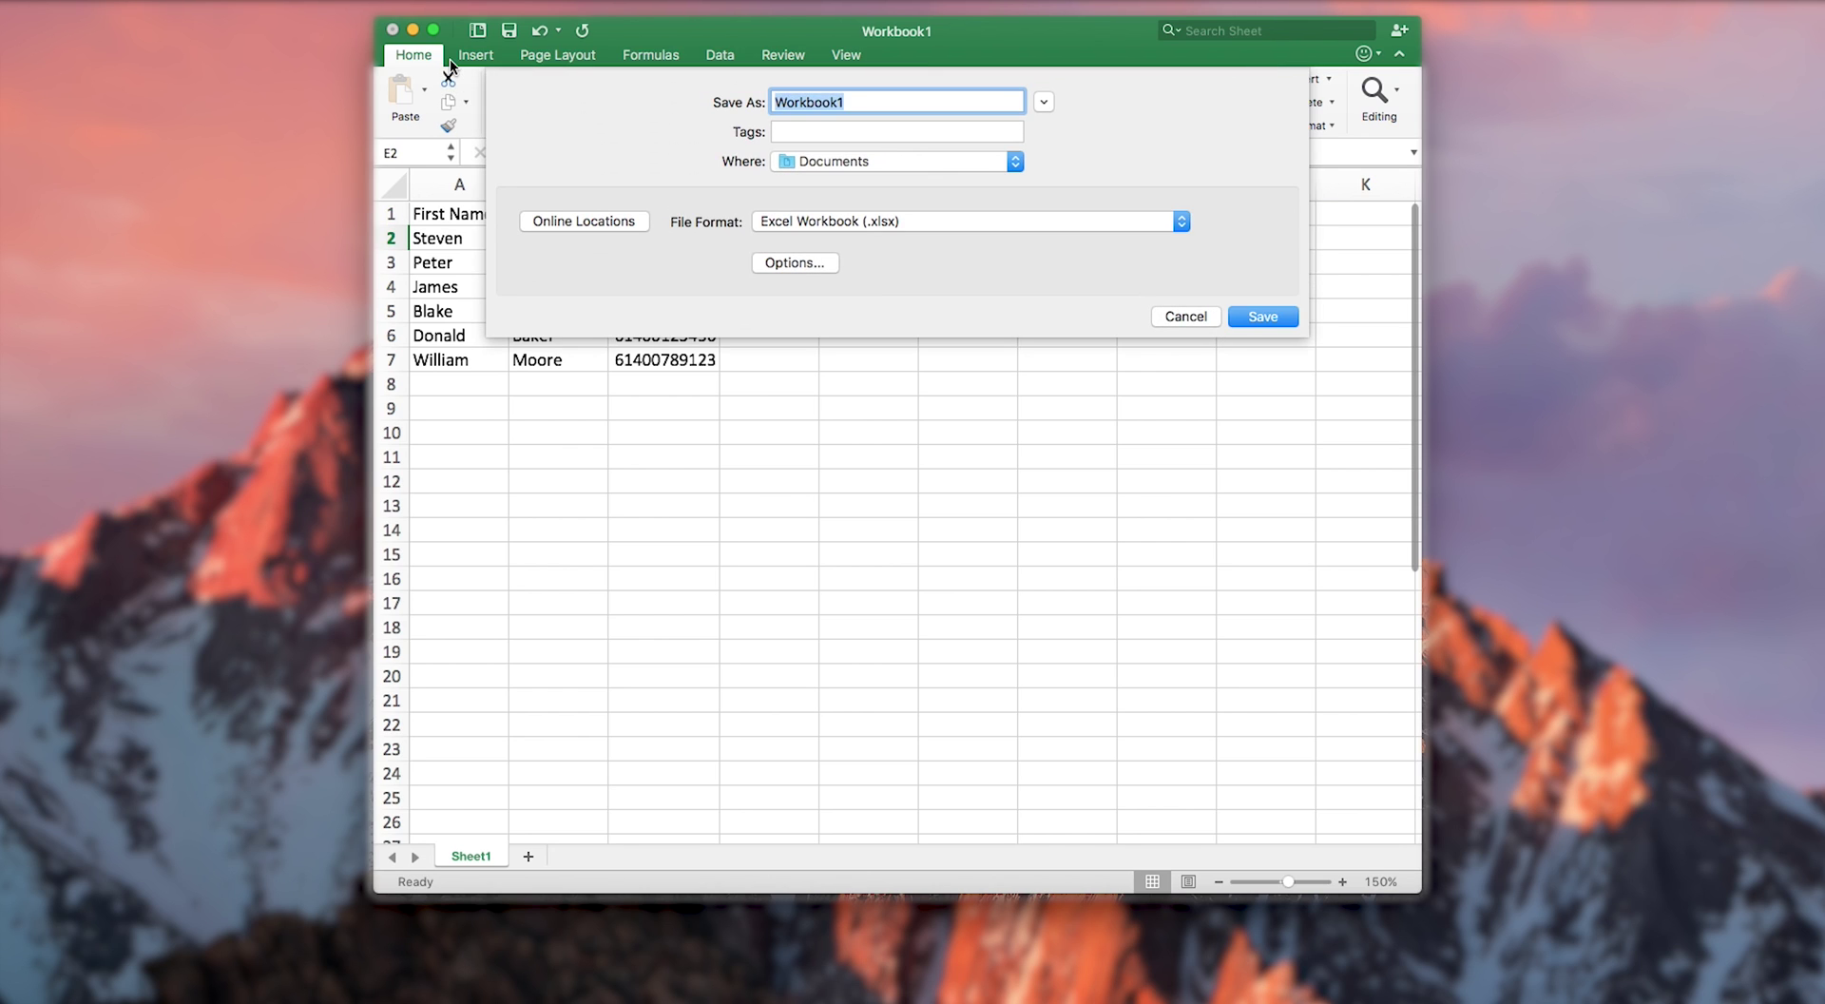
type("September ")
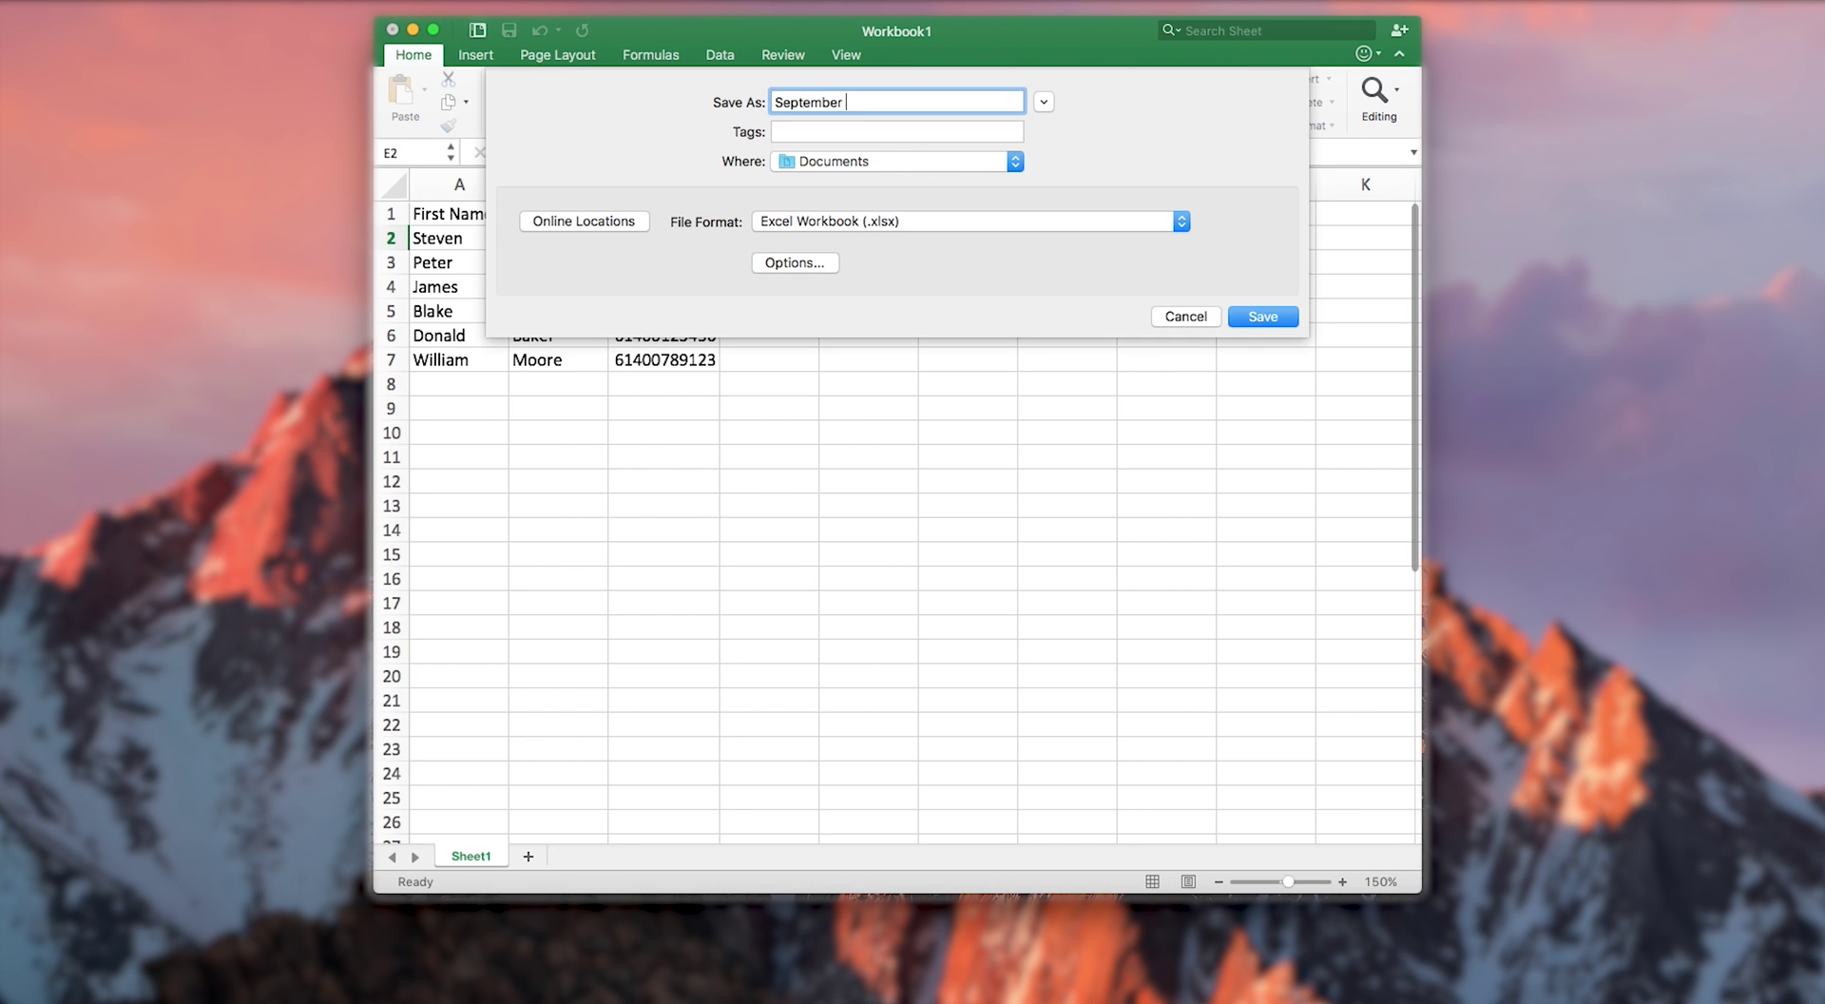
type("Contacts")
left_click(780, 220)
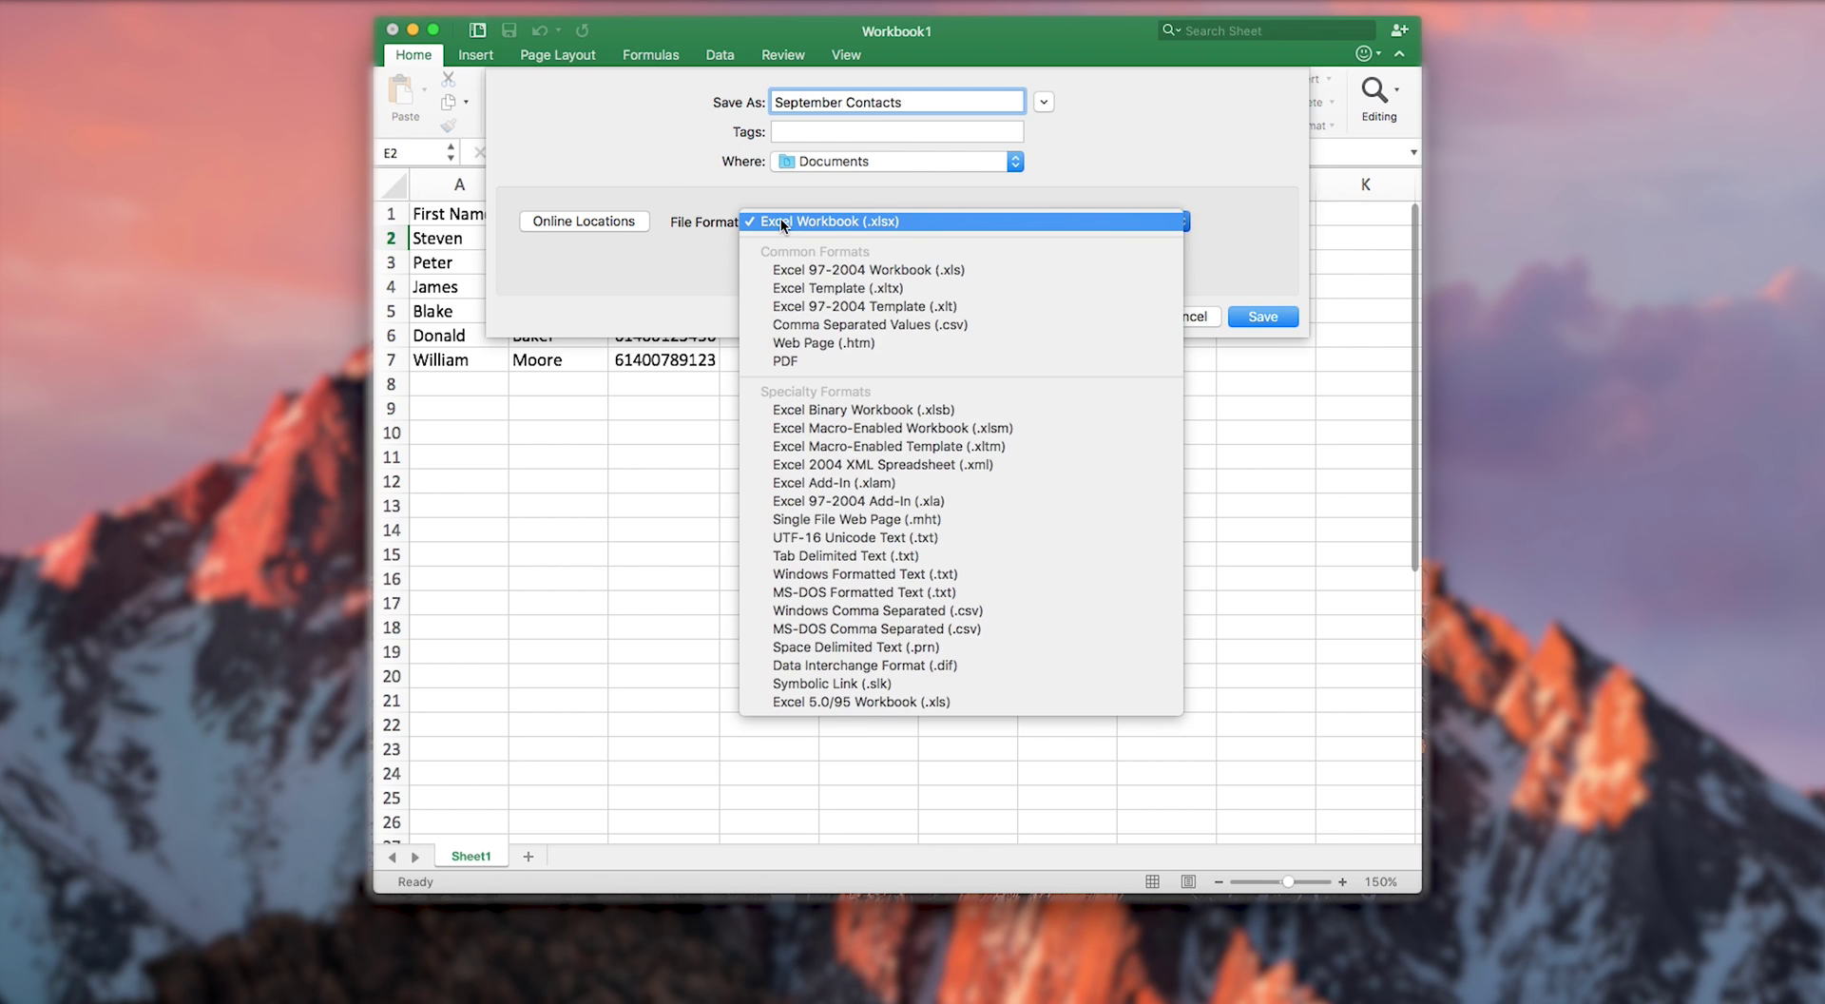
left_click(805, 269)
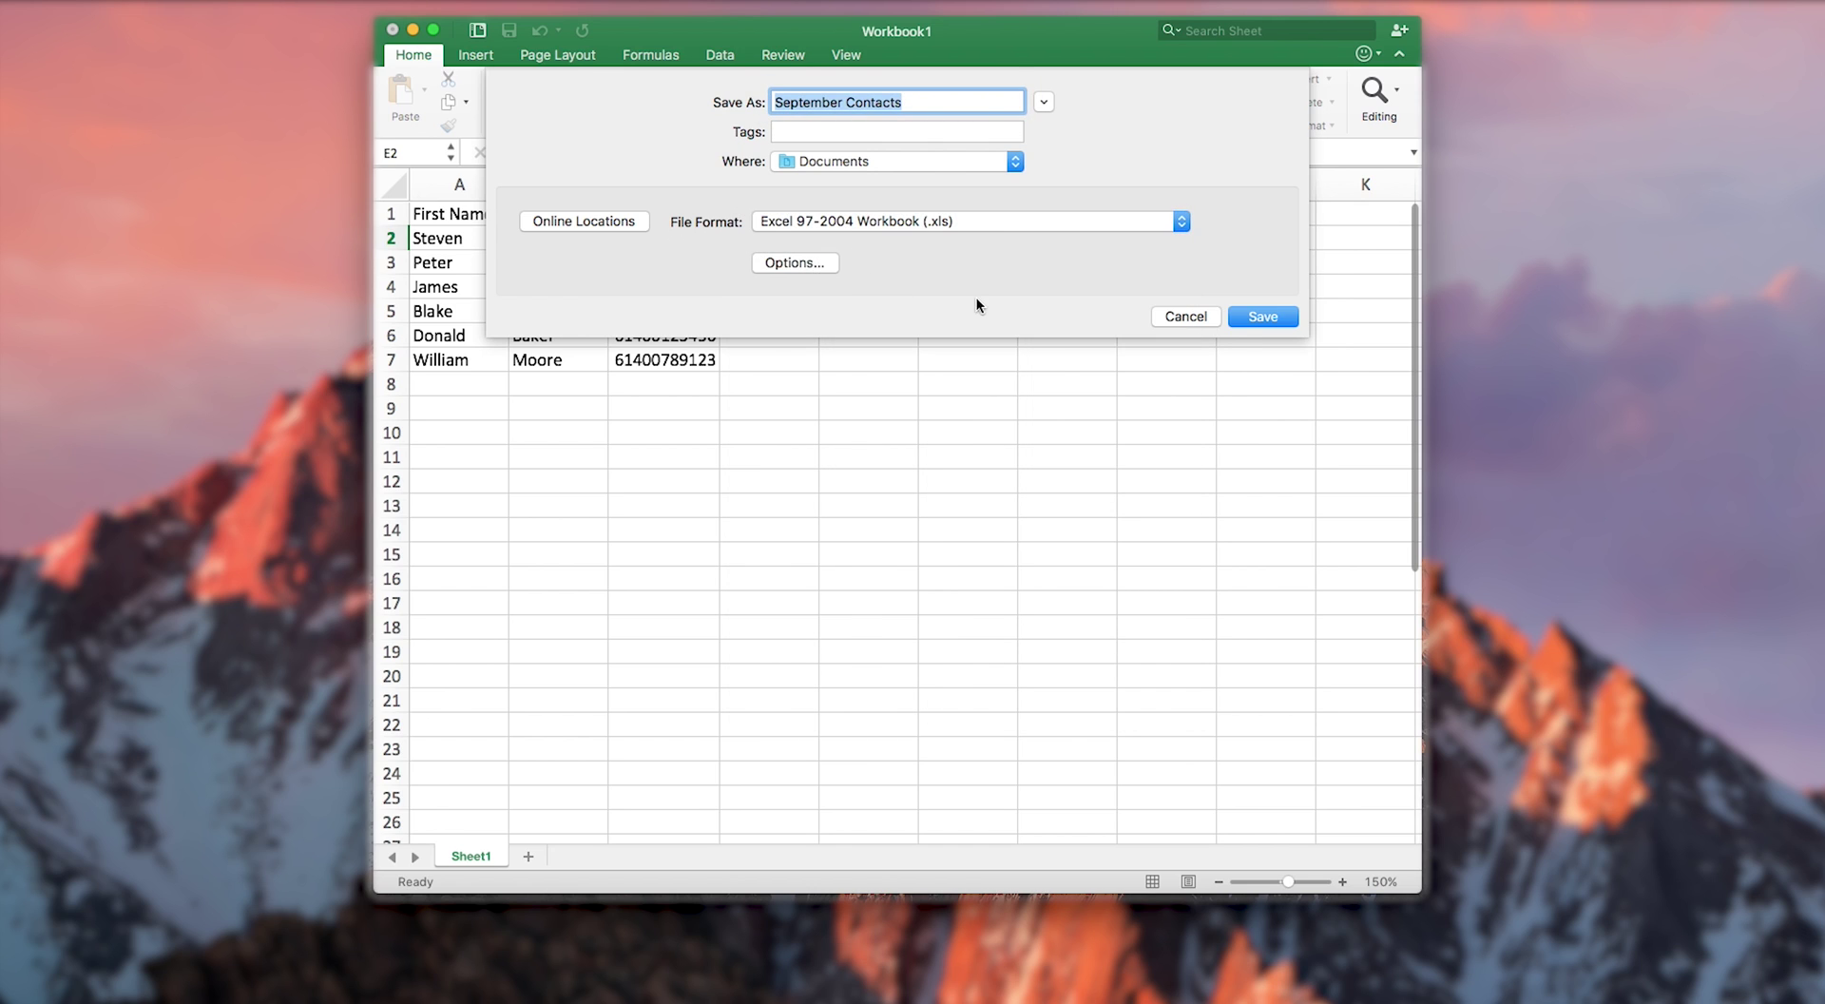
left_click(1281, 317)
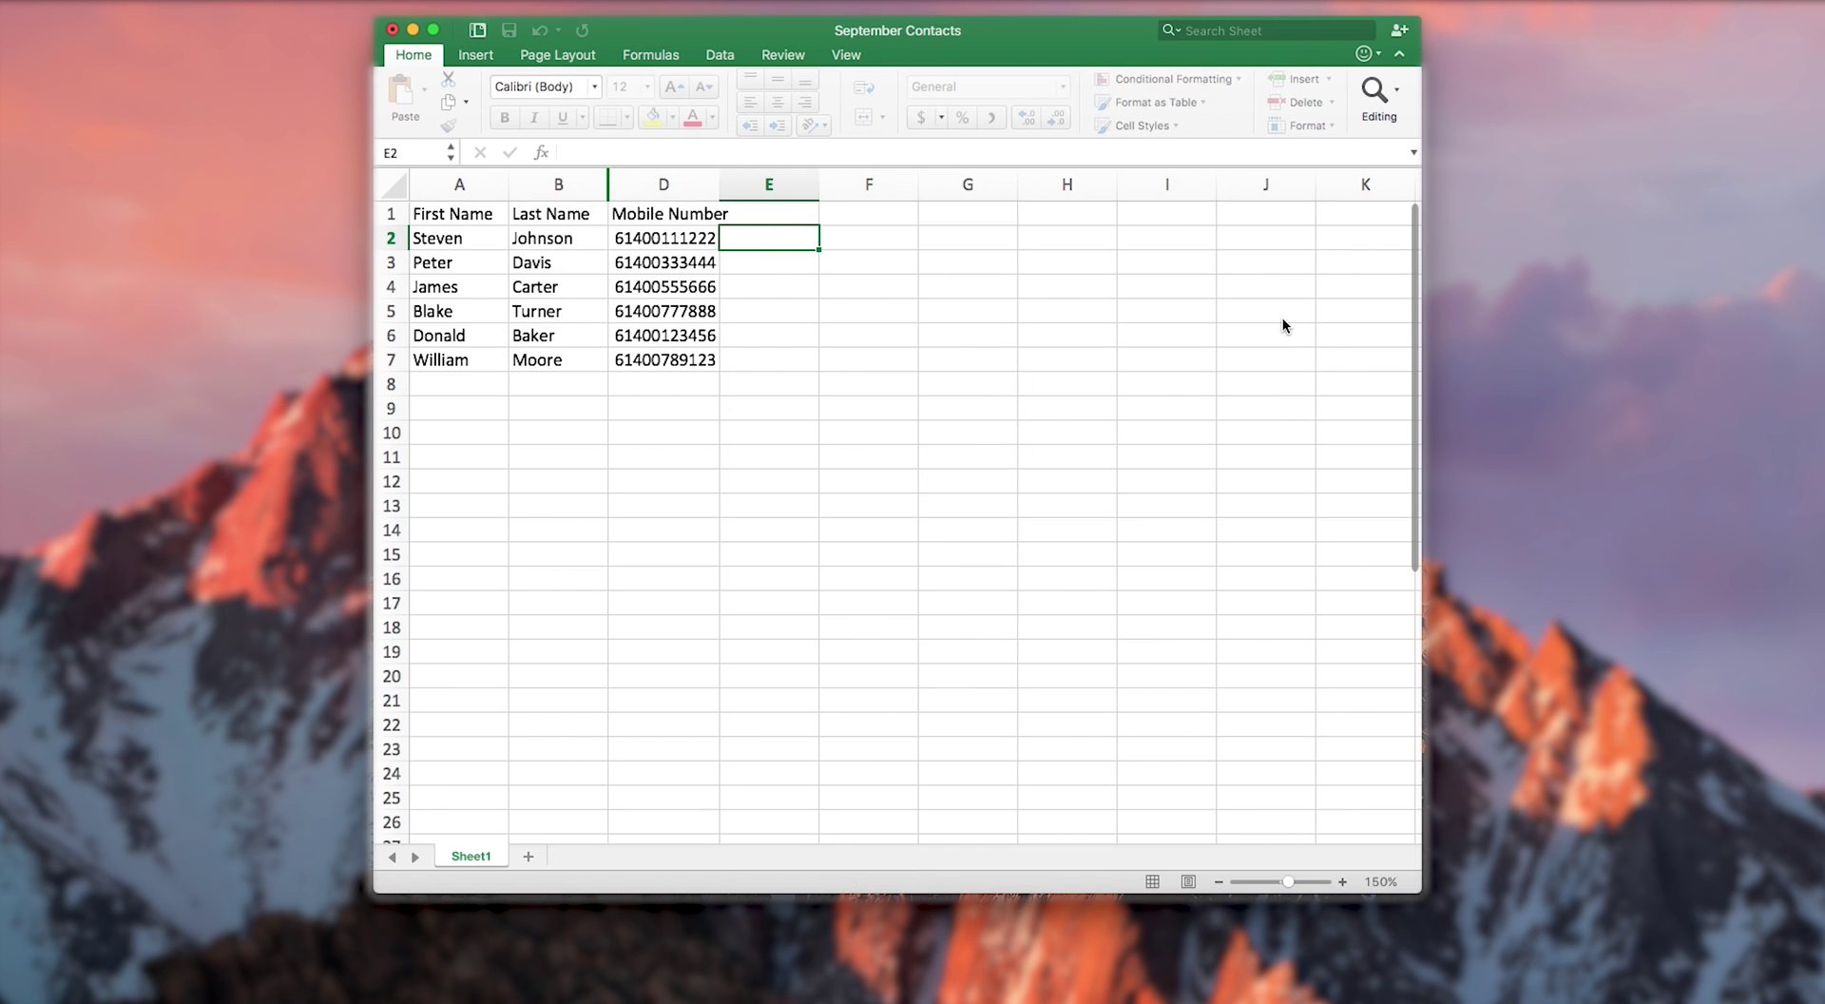